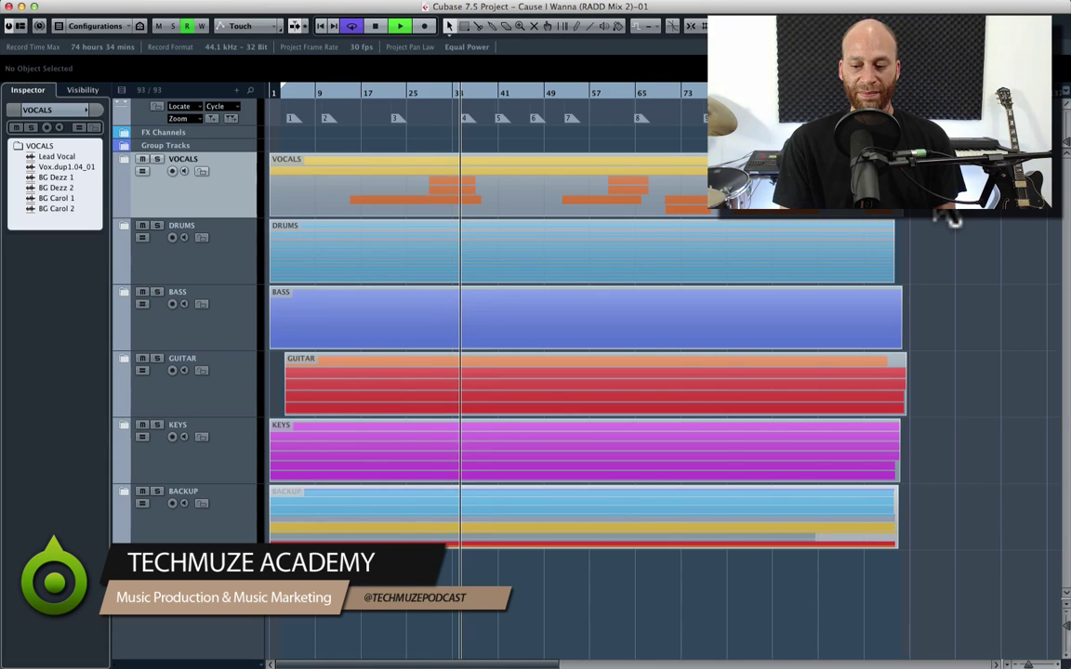
- Stop playback, expand the FX Channels folder and view the REVerence plug-in inserted on the FX 1 channel
{"action": "key", "text": "space"}
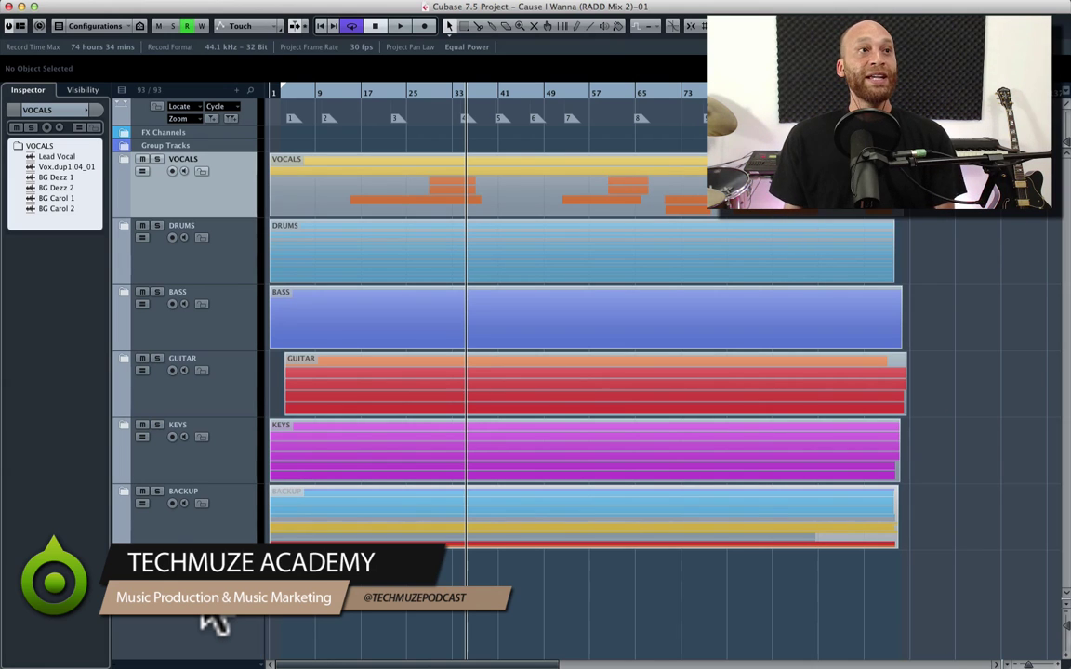
{"action": "left_click", "coordinate": [125, 132]}
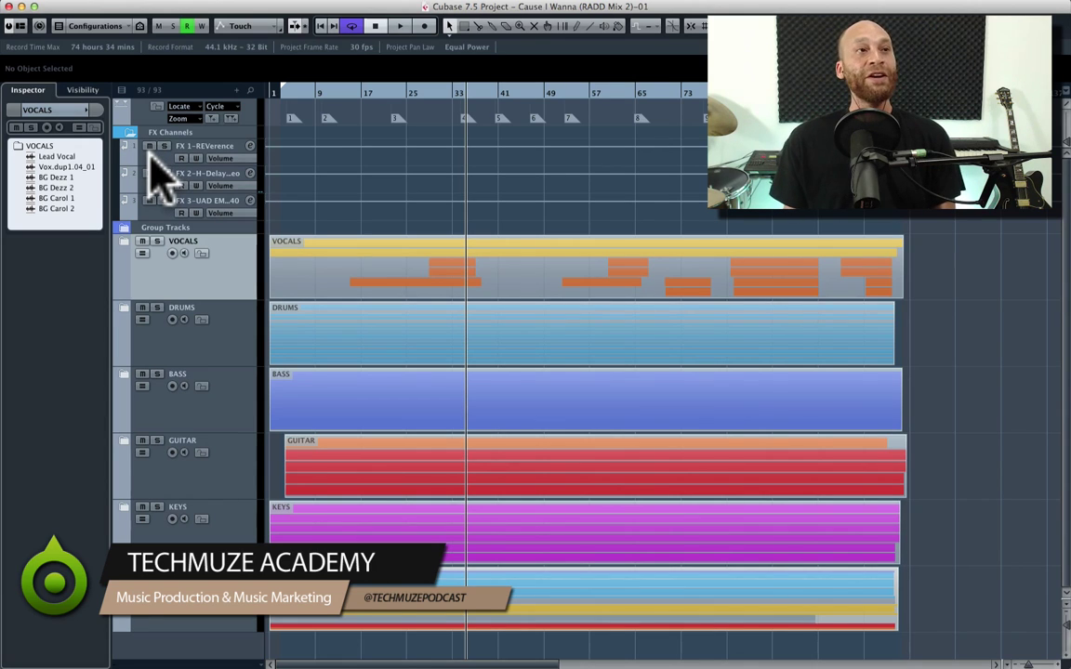
{"action": "left_click", "coordinate": [150, 155]}
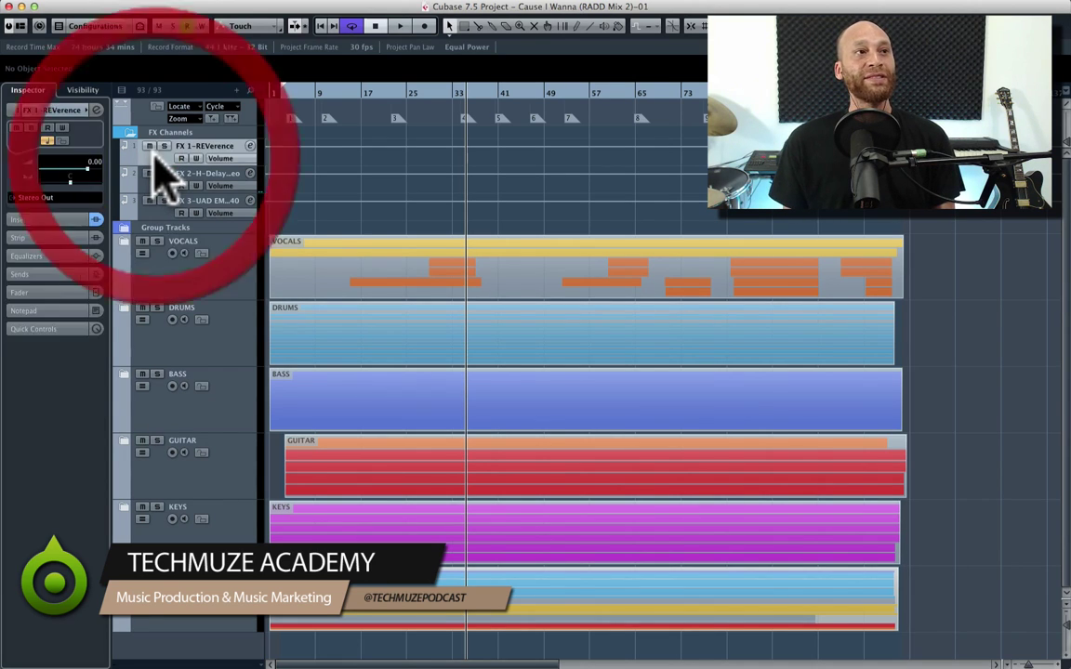
{"action": "left_click", "coordinate": [250, 146]}
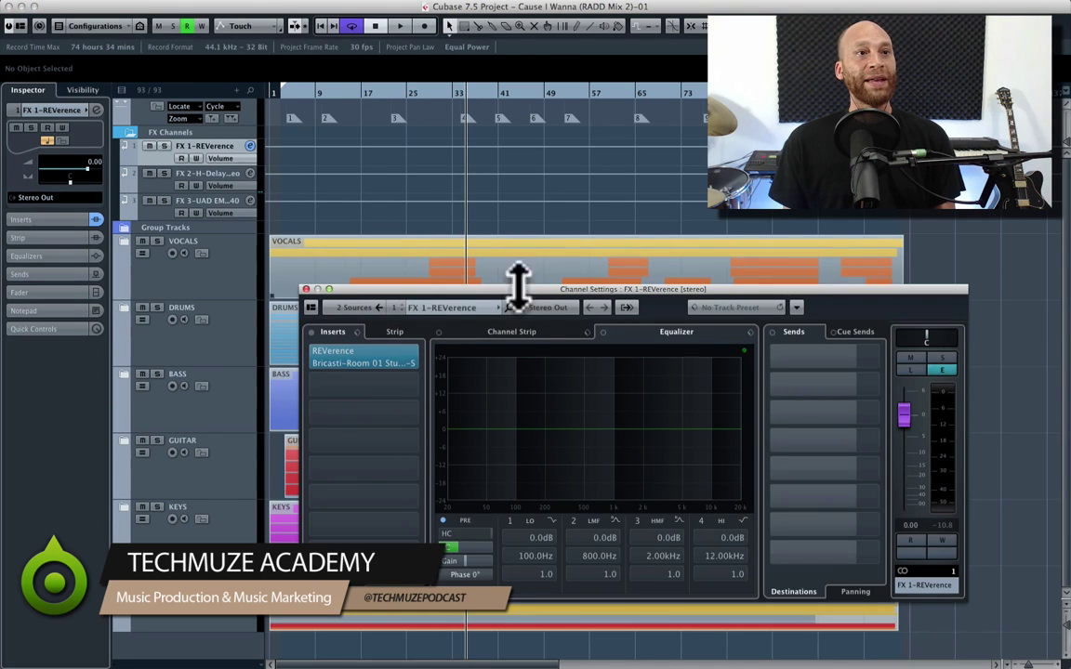
{"action": "left_click", "coordinate": [324, 362]}
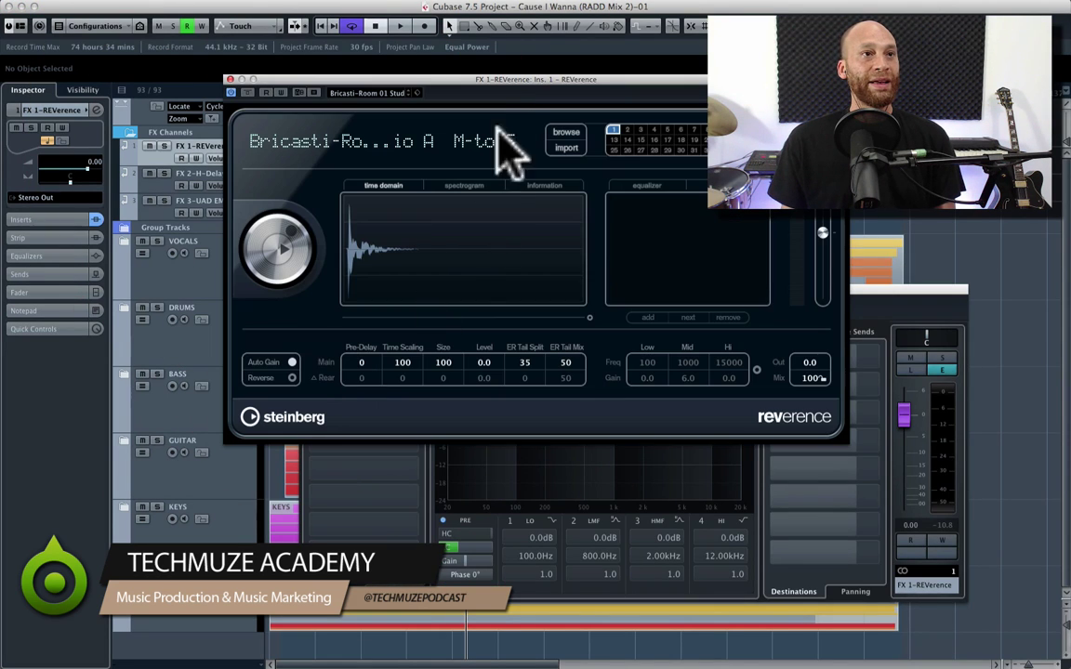
{"action": "left_click_drag", "start_coordinate": [519, 98], "coordinate": [561, 175]}
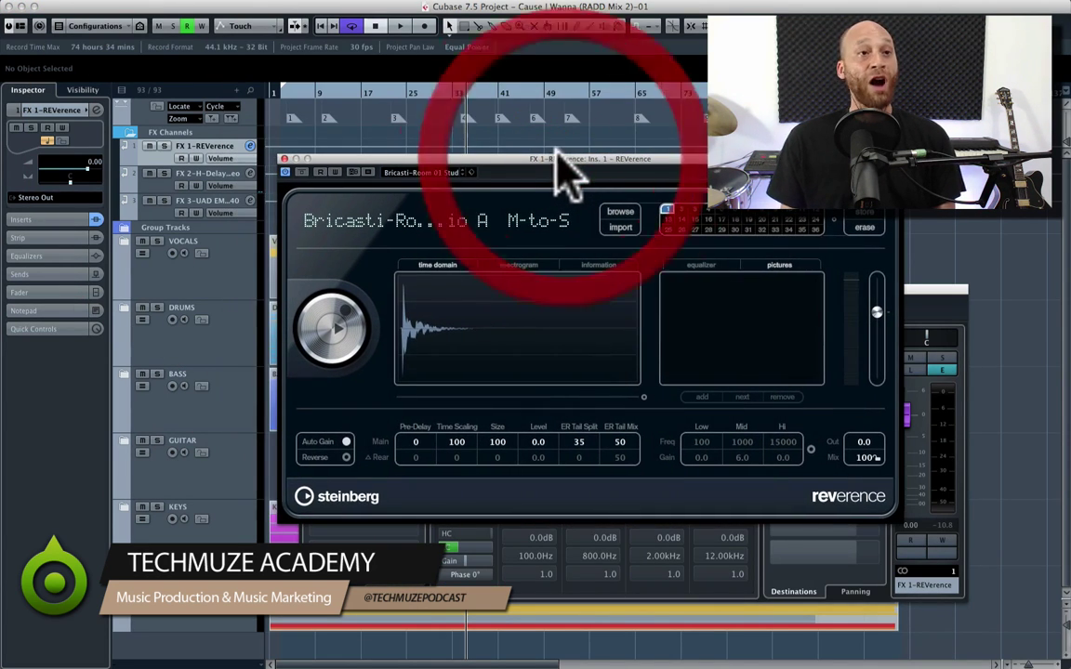
{"action": "left_click", "coordinate": [285, 161]}
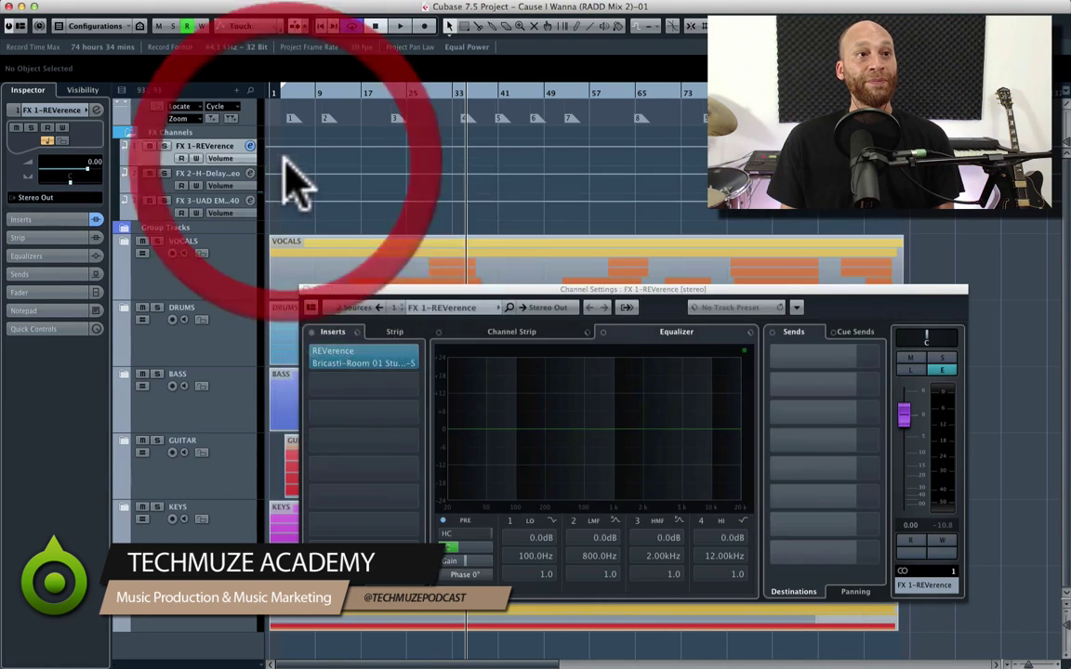
- View the H-Delay Stereo plug-in inserted on the FX 2 channel, closing its window when done
{"action": "left_click", "coordinate": [165, 179]}
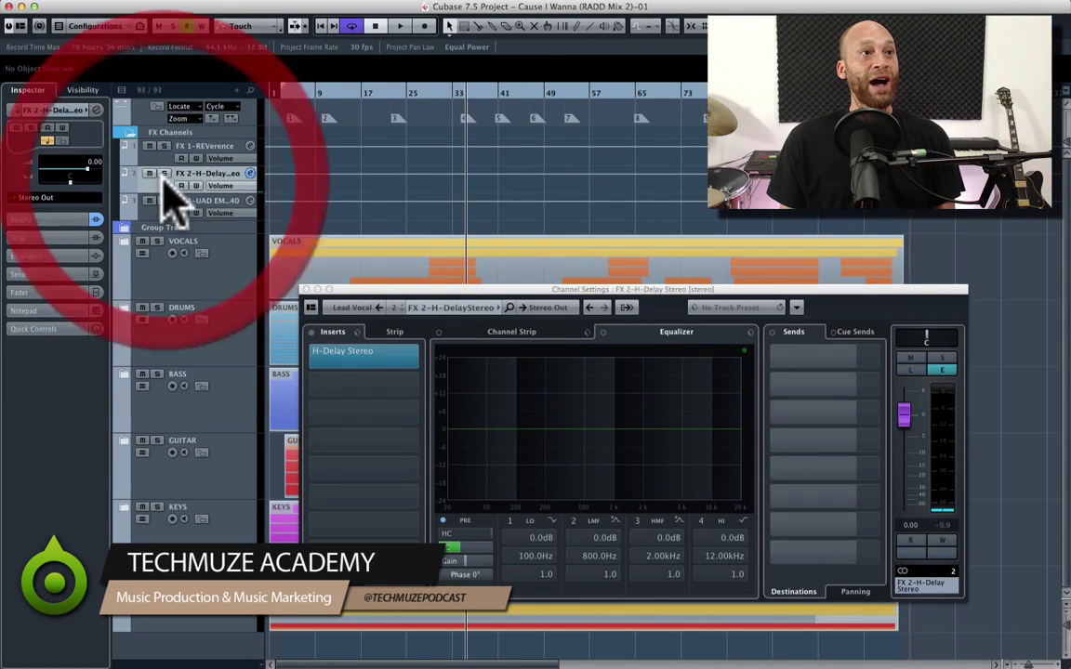
{"action": "left_click", "coordinate": [348, 355]}
{"action": "left_click_drag", "start_coordinate": [457, 131], "coordinate": [546, 176]}
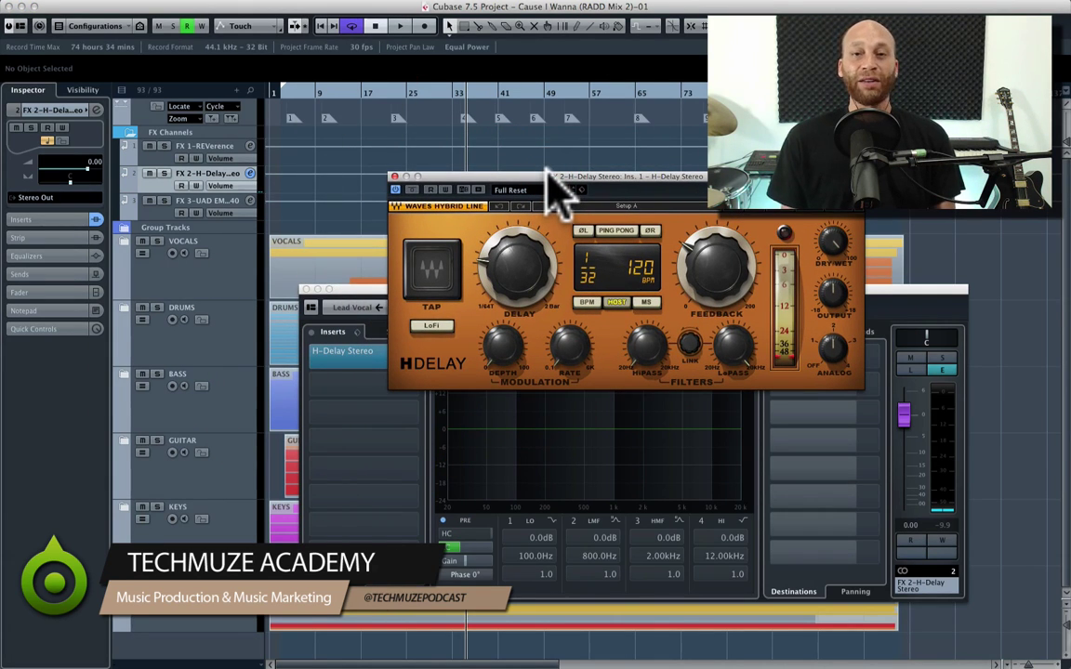
{"action": "left_click", "coordinate": [394, 178]}
- View the UAD EMT 140 plate reverb inserted on the FX 3 channel, closing its plug-in window when done
{"action": "left_click", "coordinate": [160, 202]}
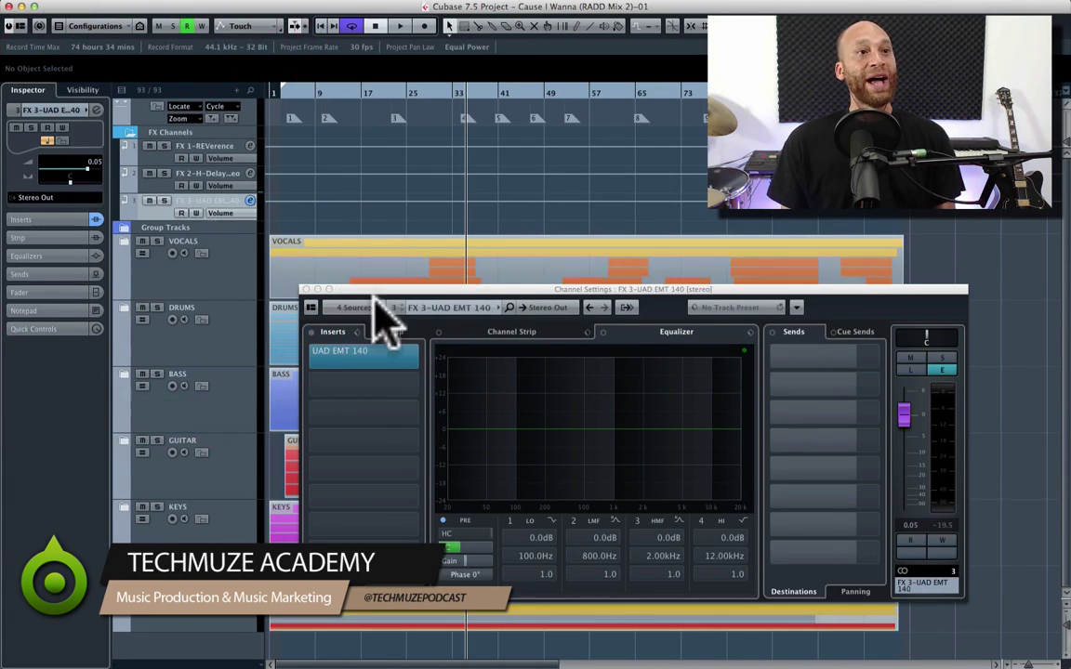
{"action": "left_click", "coordinate": [358, 337]}
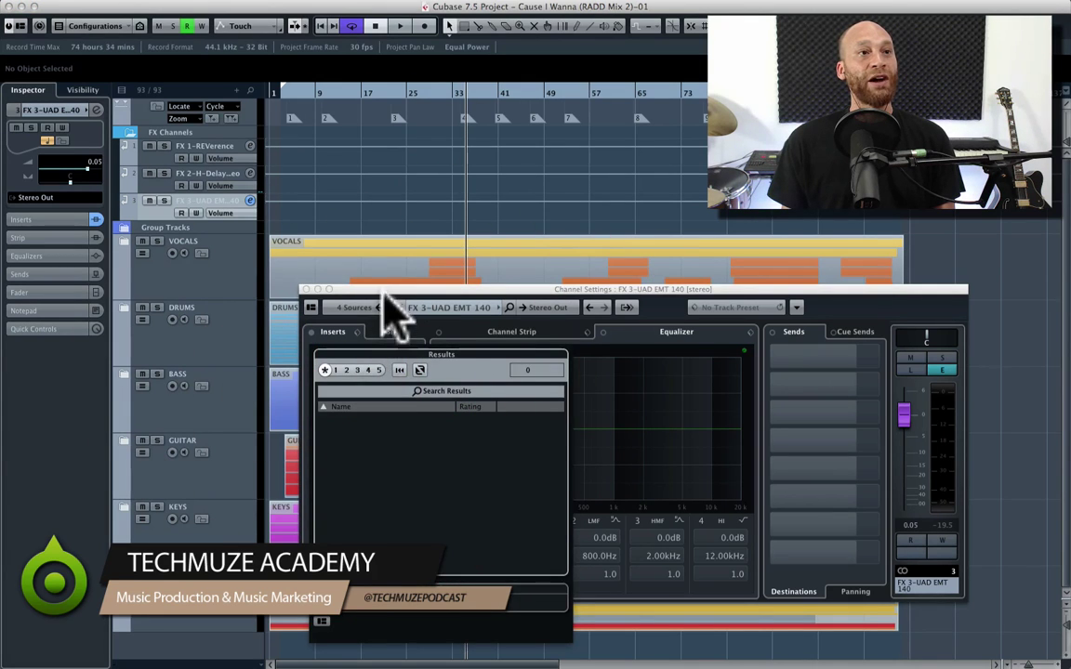
{"action": "left_click", "coordinate": [363, 358]}
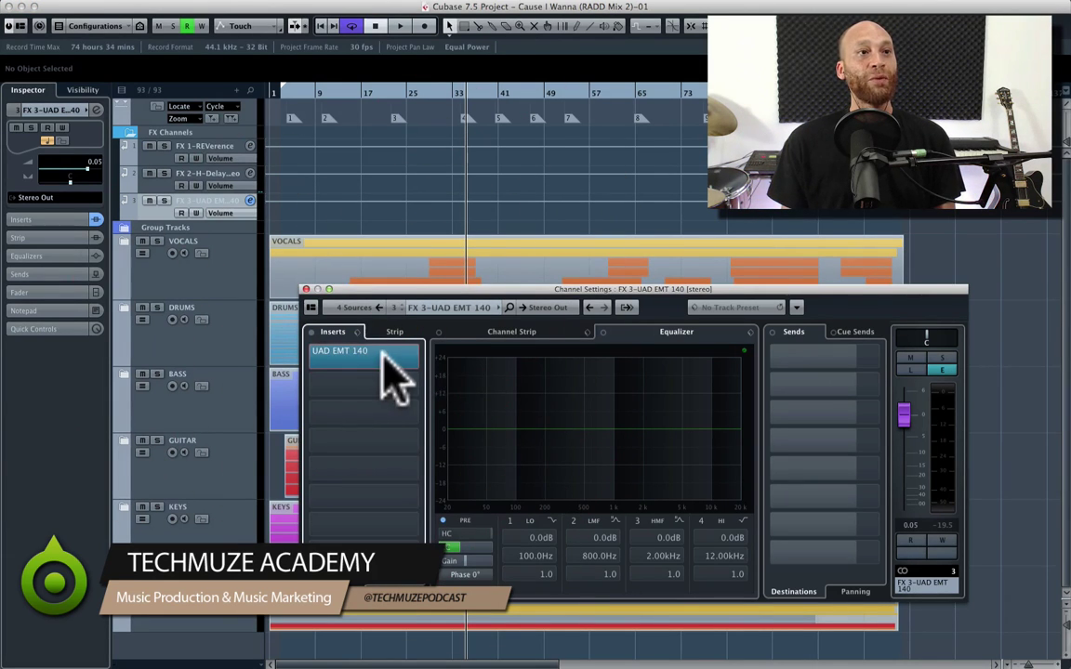
{"action": "left_click", "coordinate": [376, 360]}
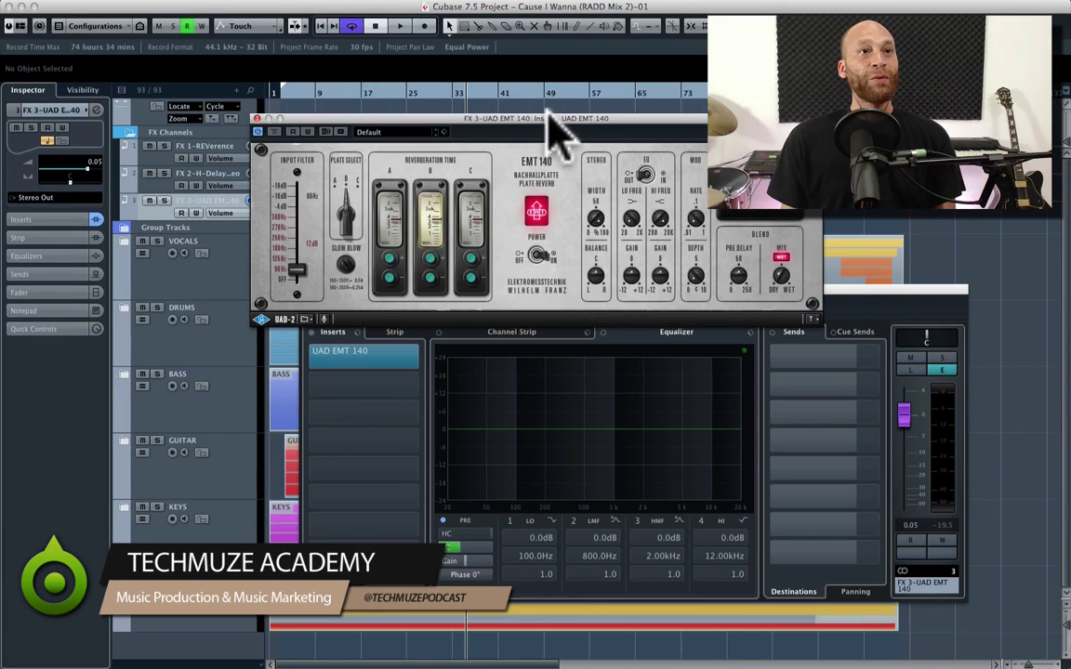
{"action": "left_click_drag", "start_coordinate": [557, 125], "coordinate": [629, 267]}
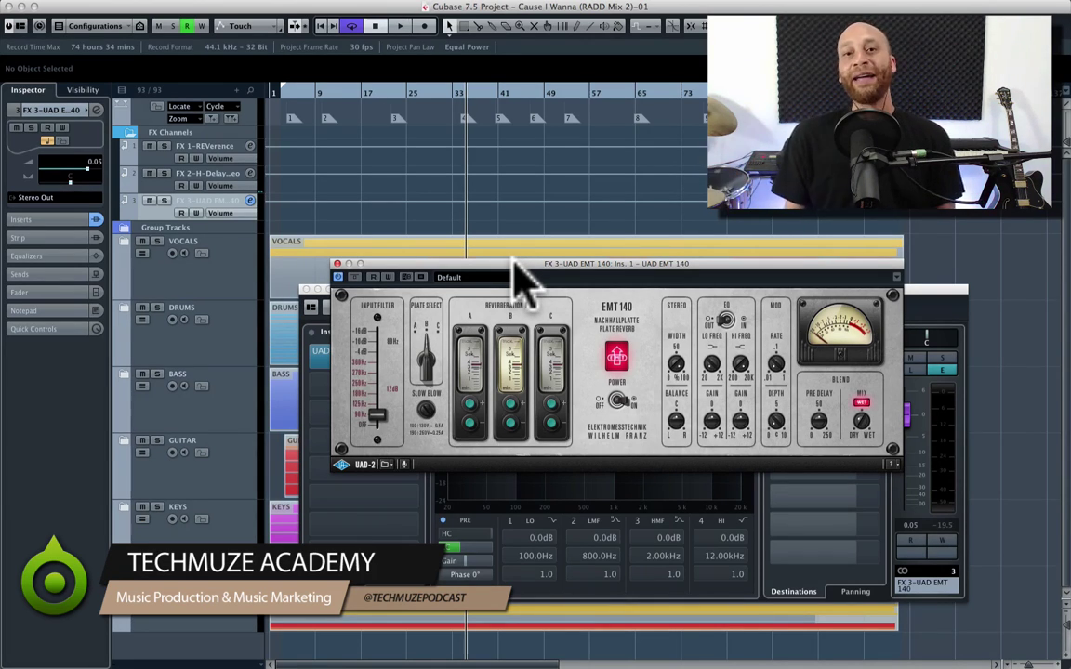
{"action": "left_click", "coordinate": [337, 264]}
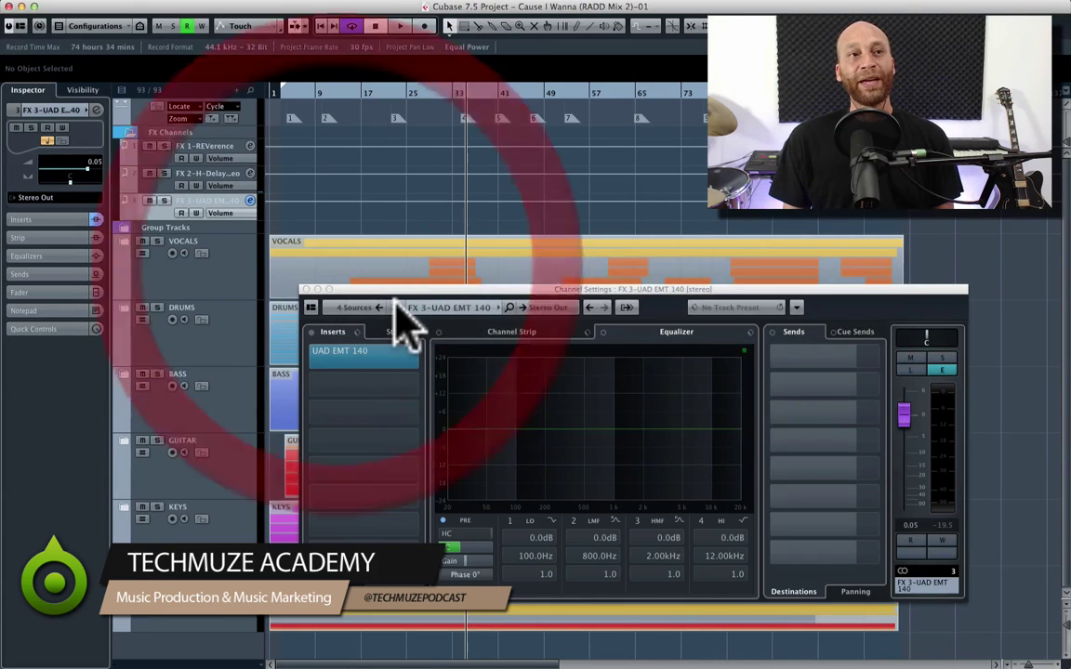
{"action": "left_click_drag", "start_coordinate": [415, 295], "coordinate": [407, 276]}
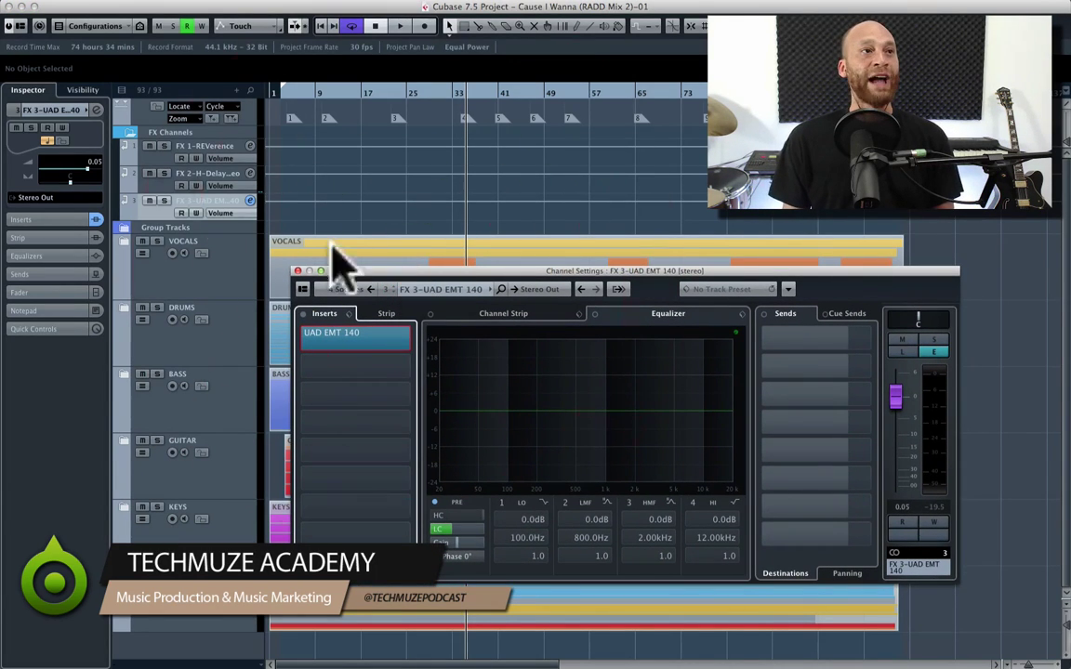
- Collapse the FX Channels folder and close the FX 3 channel settings window
{"action": "left_click", "coordinate": [131, 136]}
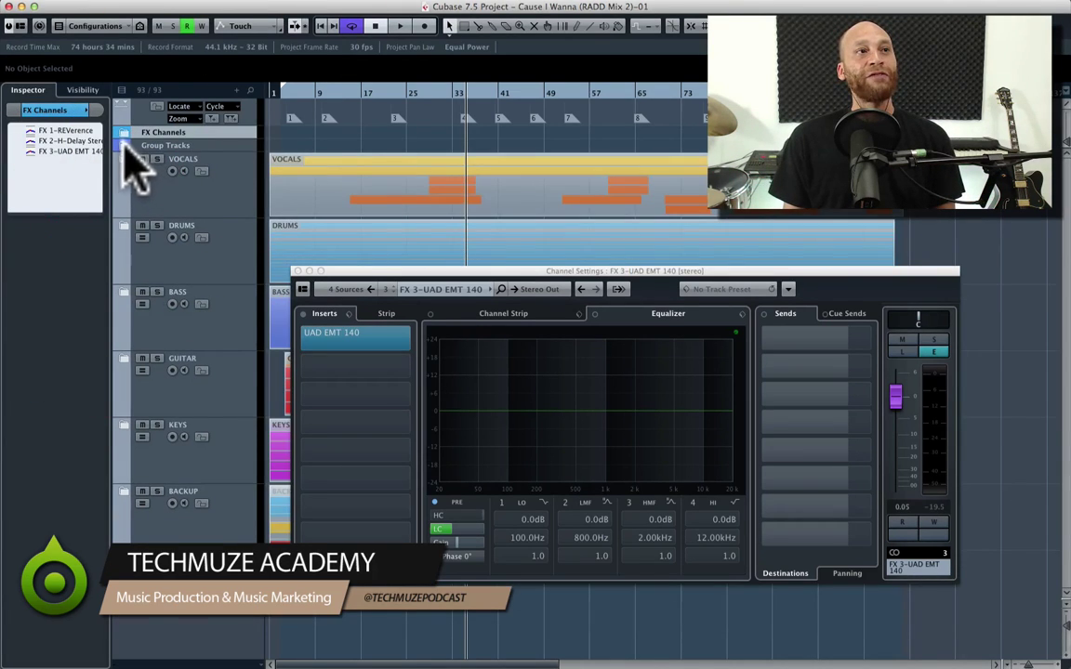
{"action": "left_click_drag", "start_coordinate": [383, 271], "coordinate": [400, 298]}
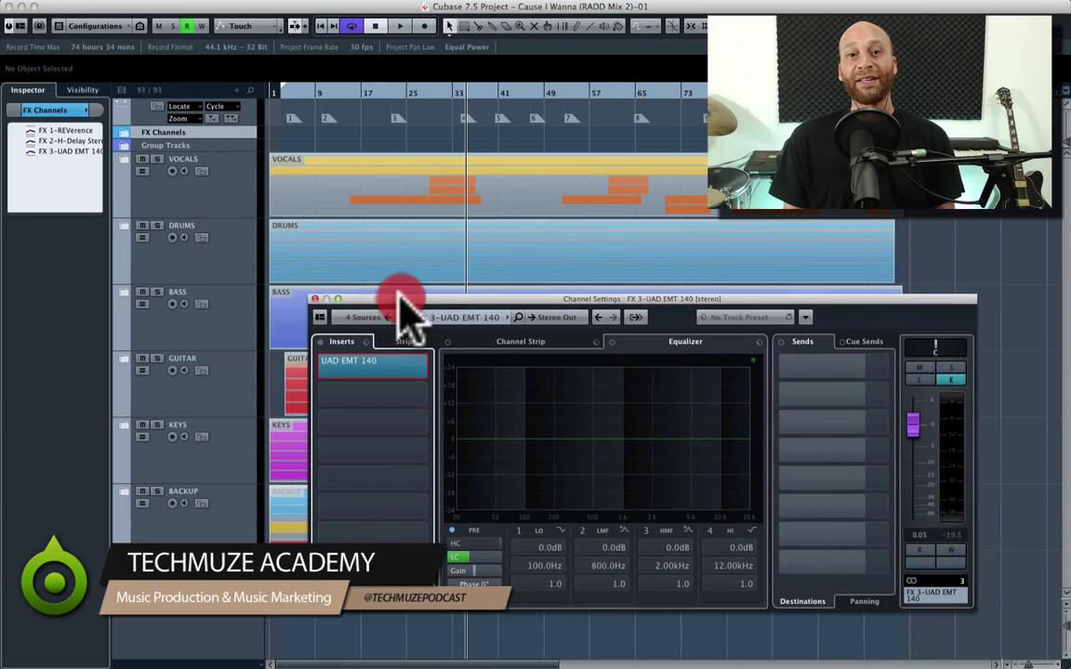
{"action": "key", "text": "super+w"}
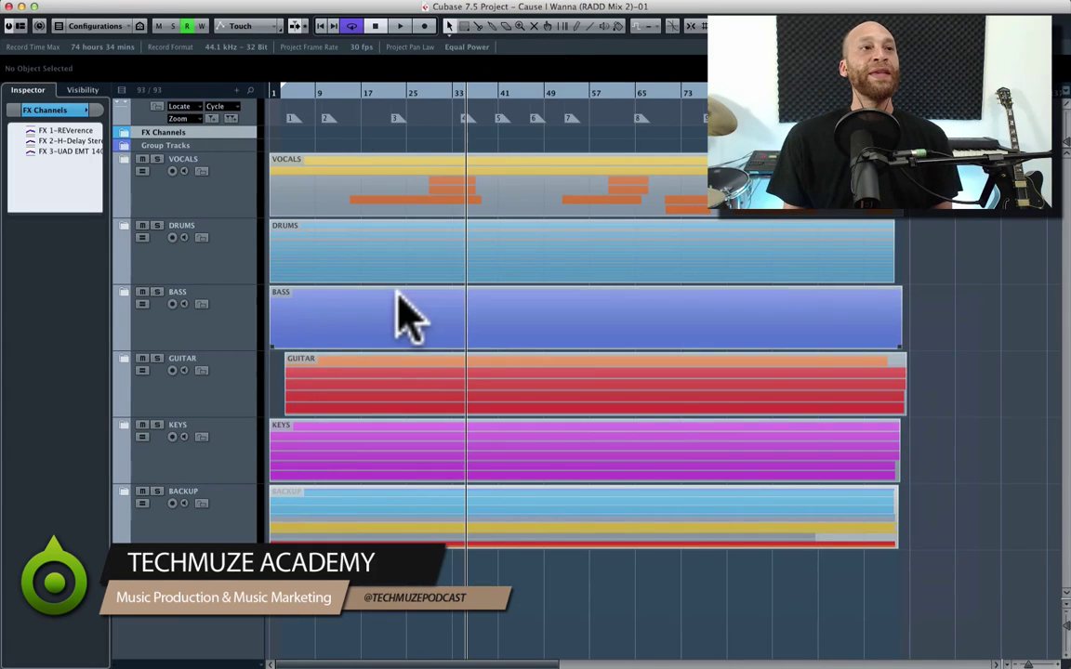
- Expand the Group Tracks folder and check the output routing of the ALL DRUMS, OVERHEADS, TOMS, ROOM and ALL GUITARS groups
{"action": "left_click", "coordinate": [125, 146]}
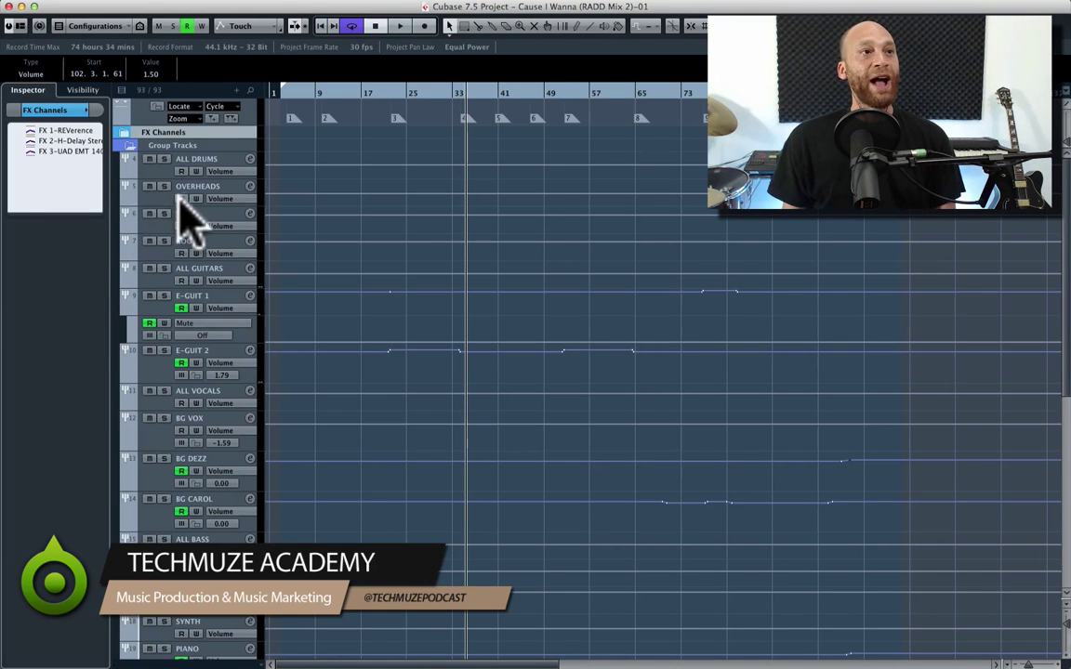
{"action": "left_click", "coordinate": [156, 174]}
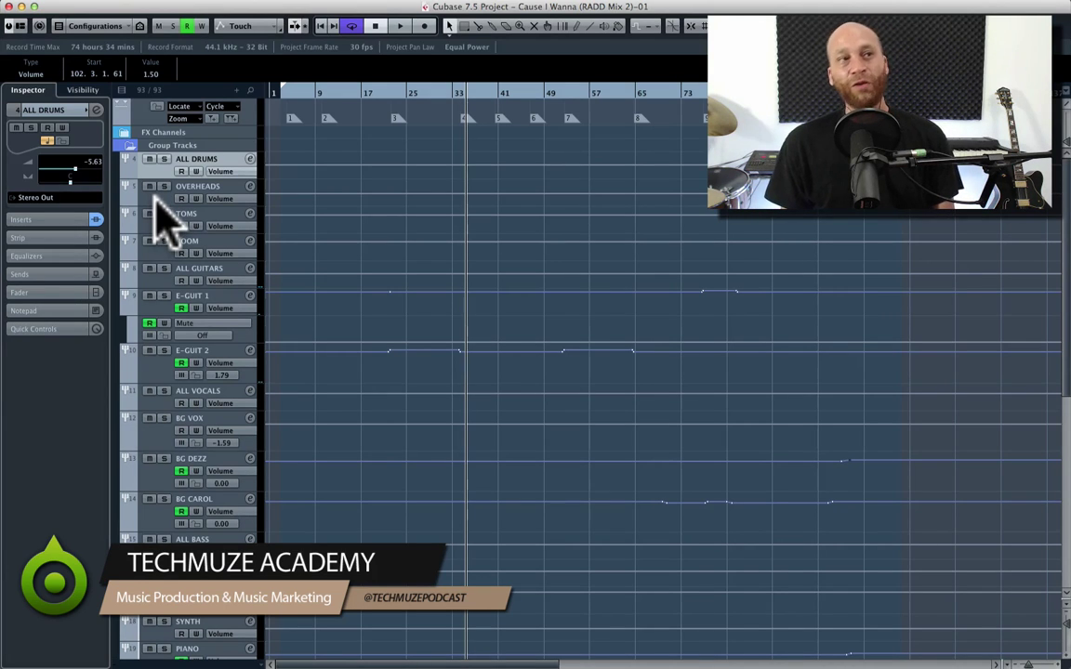
{"action": "left_click", "coordinate": [157, 196]}
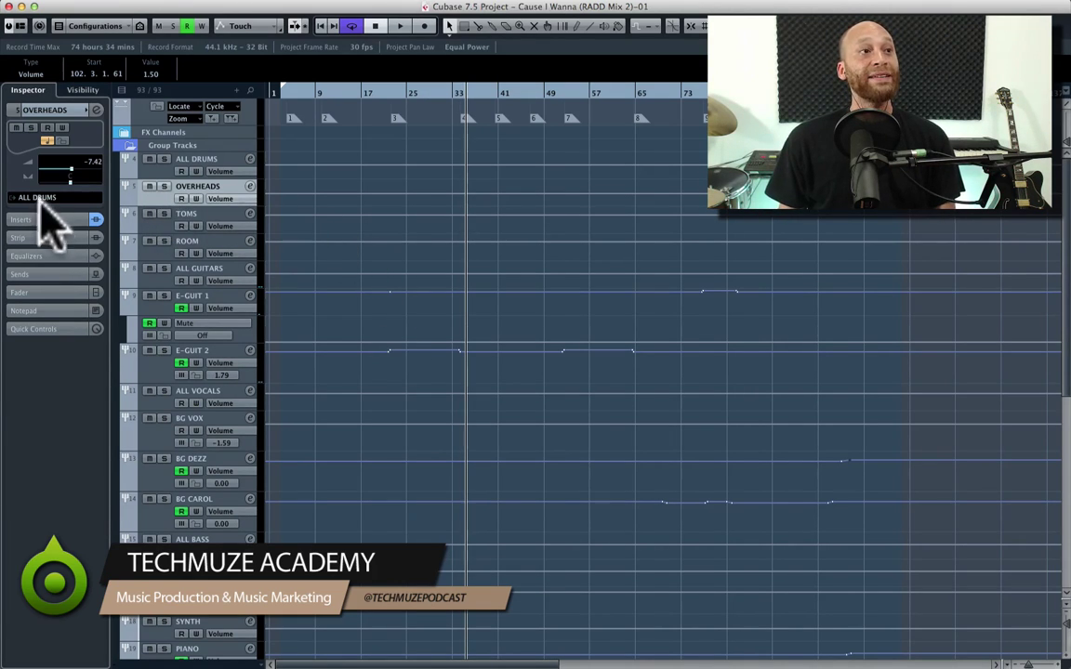
{"action": "left_click", "coordinate": [170, 232]}
{"action": "left_click", "coordinate": [161, 242]}
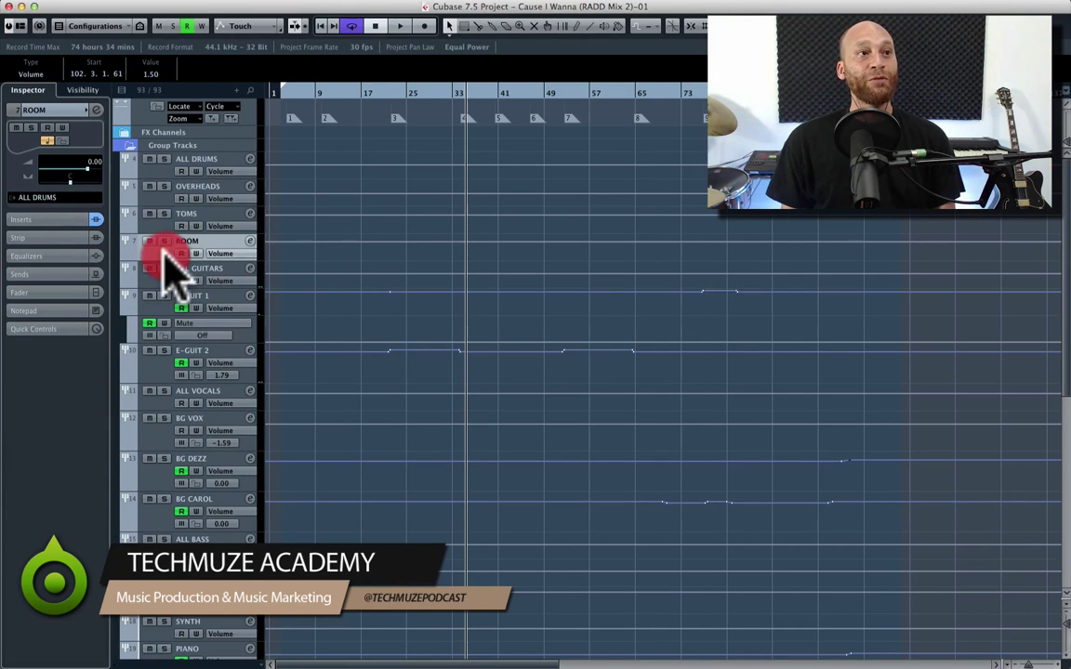
{"action": "left_click", "coordinate": [163, 275]}
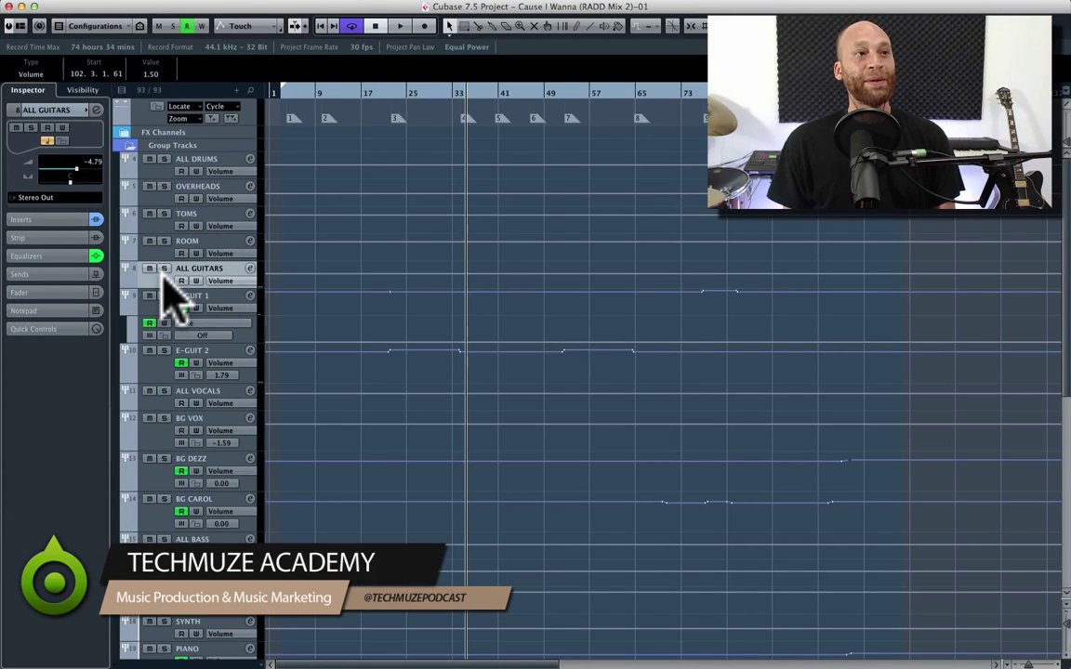
- Check the output routing of the ALL VOCALS group, the BG VOX group and the two individual background singer groups
{"action": "scroll", "coordinate": [170, 296], "scroll_direction": "down", "scroll_amount": 4}
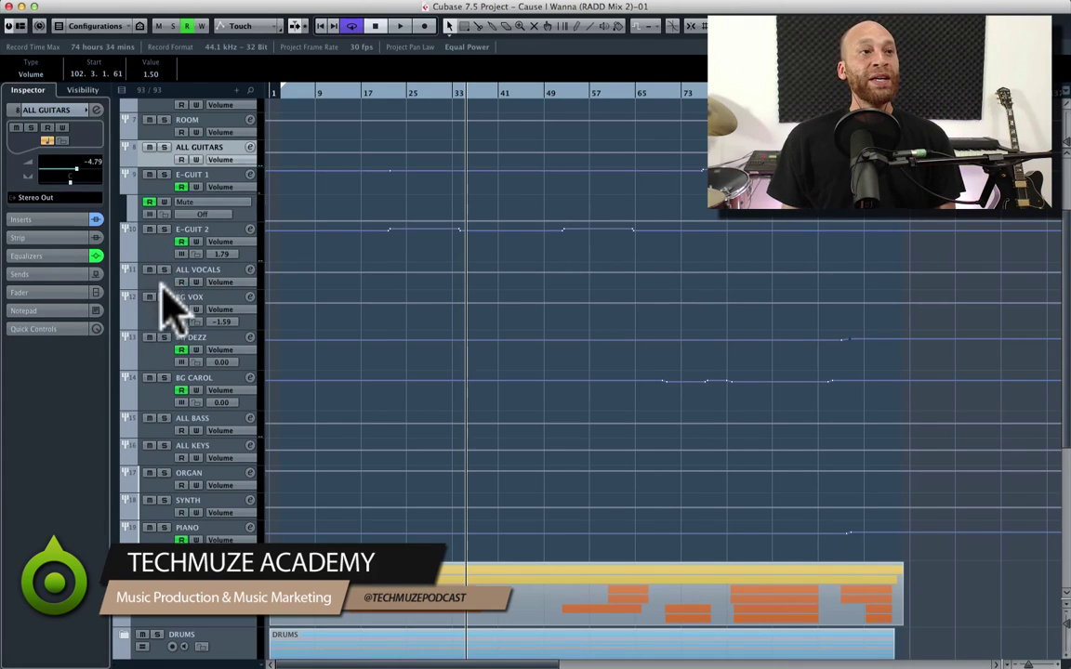
{"action": "left_click", "coordinate": [161, 282]}
{"action": "scroll", "coordinate": [161, 282], "scroll_direction": "down", "scroll_amount": 1}
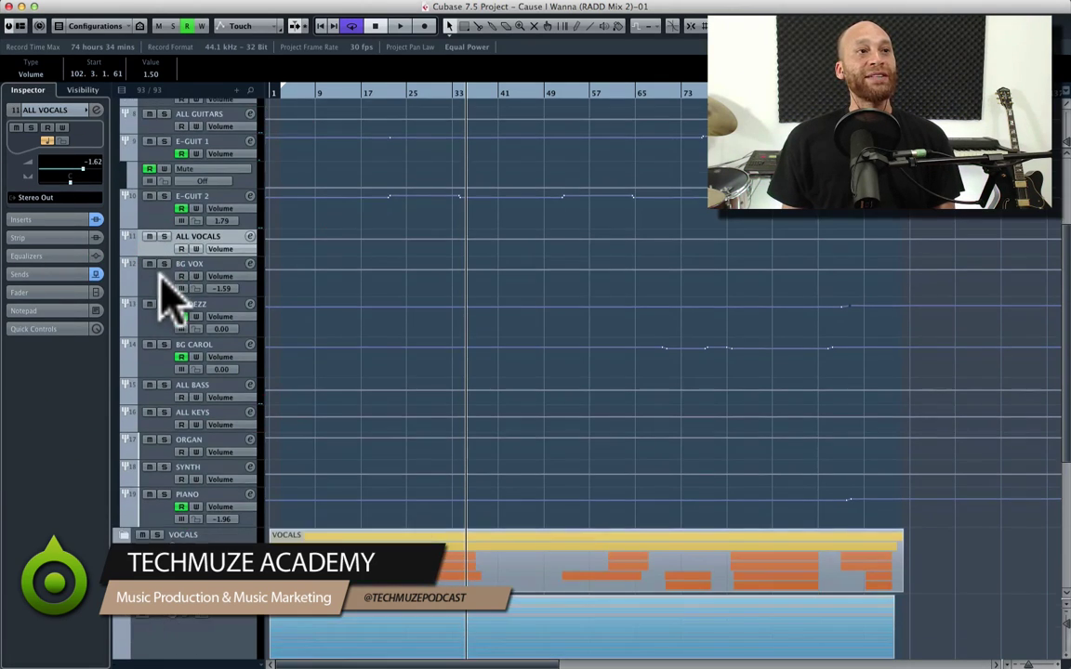
{"action": "left_click", "coordinate": [157, 276]}
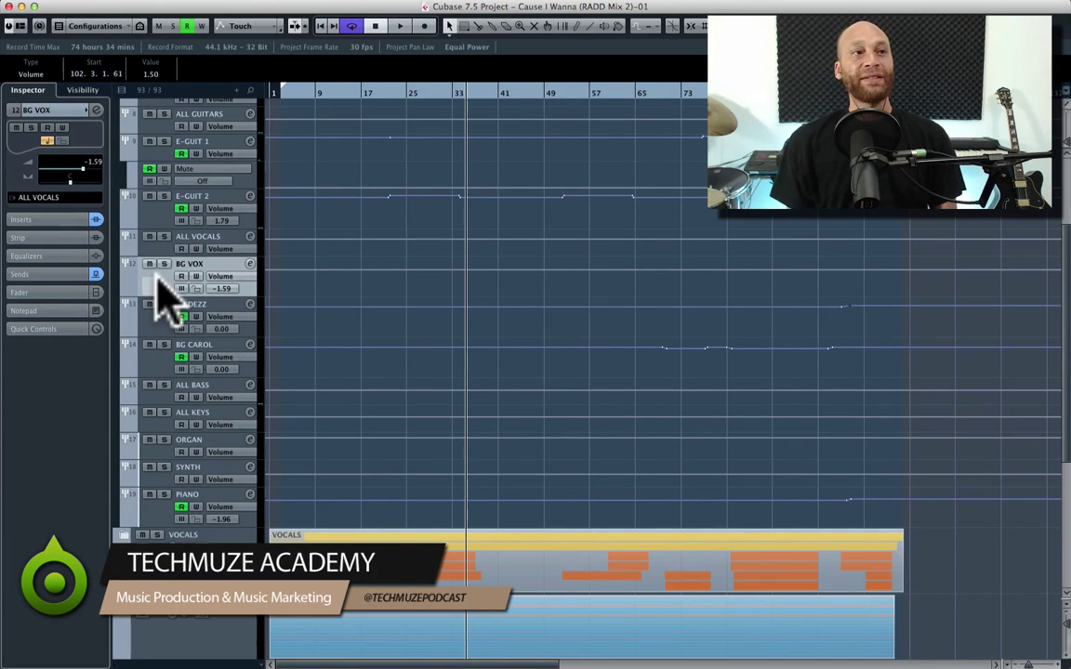
{"action": "left_click", "coordinate": [155, 323]}
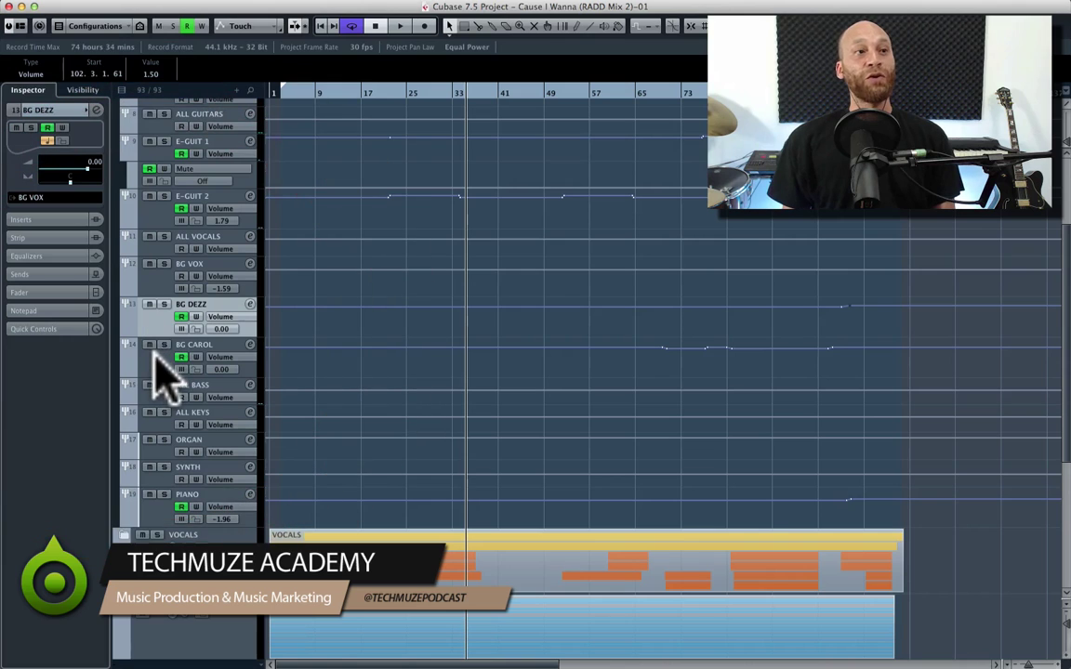
{"action": "left_click", "coordinate": [159, 372]}
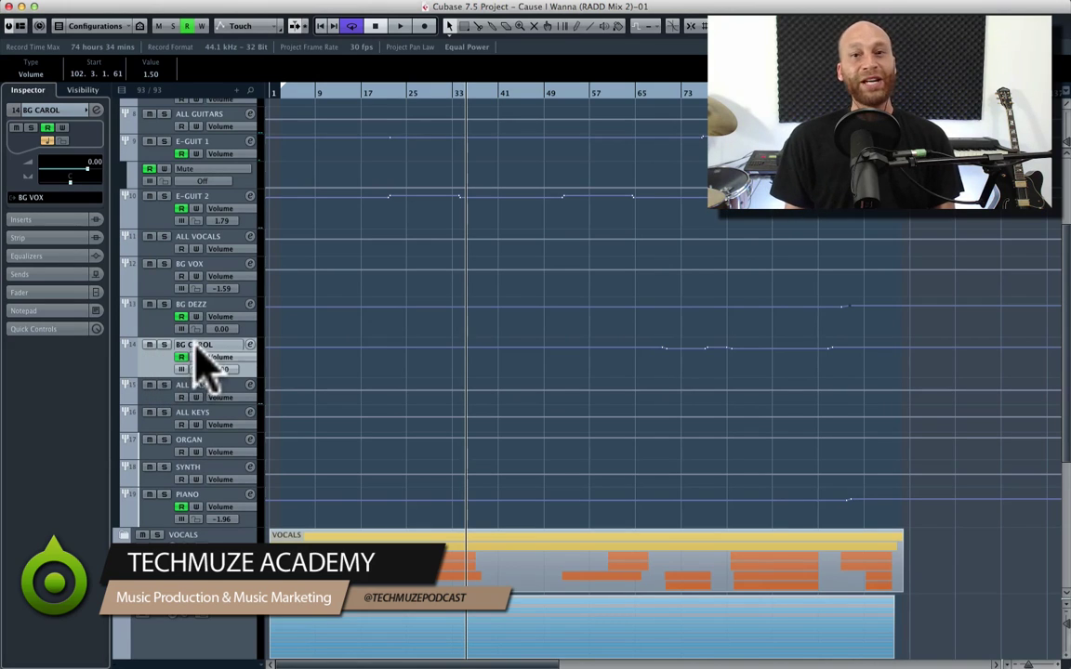
- Select the BG VOX group, then briefly solo ALL VOCALS to check which vocal groups follow it
{"action": "left_click", "coordinate": [155, 279]}
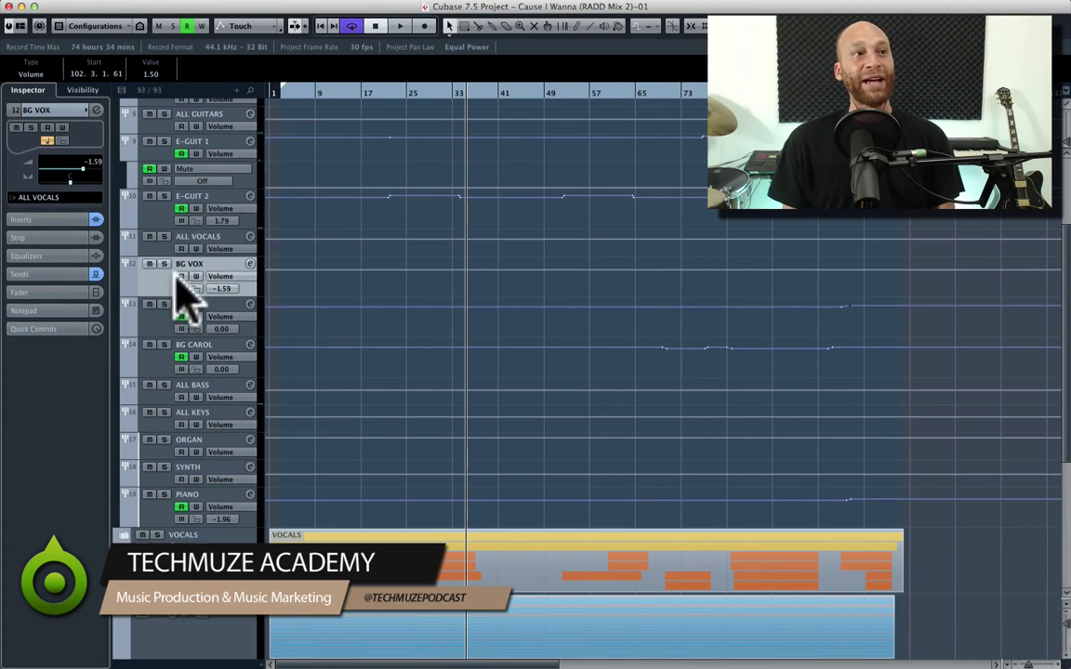
{"action": "left_click", "coordinate": [162, 236]}
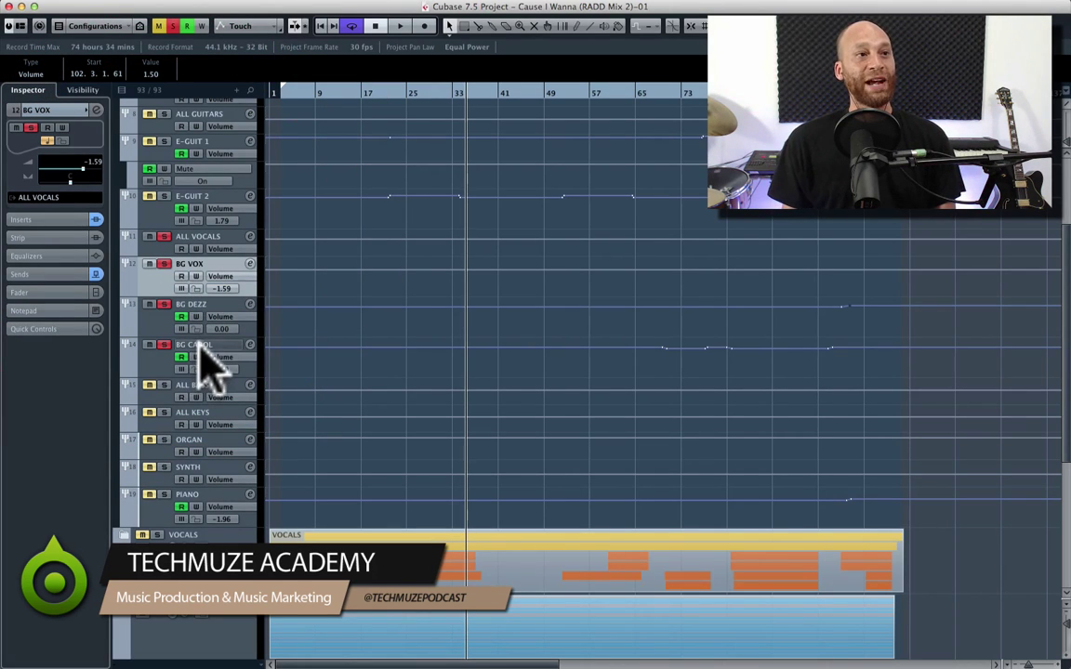
{"action": "left_click", "coordinate": [165, 238]}
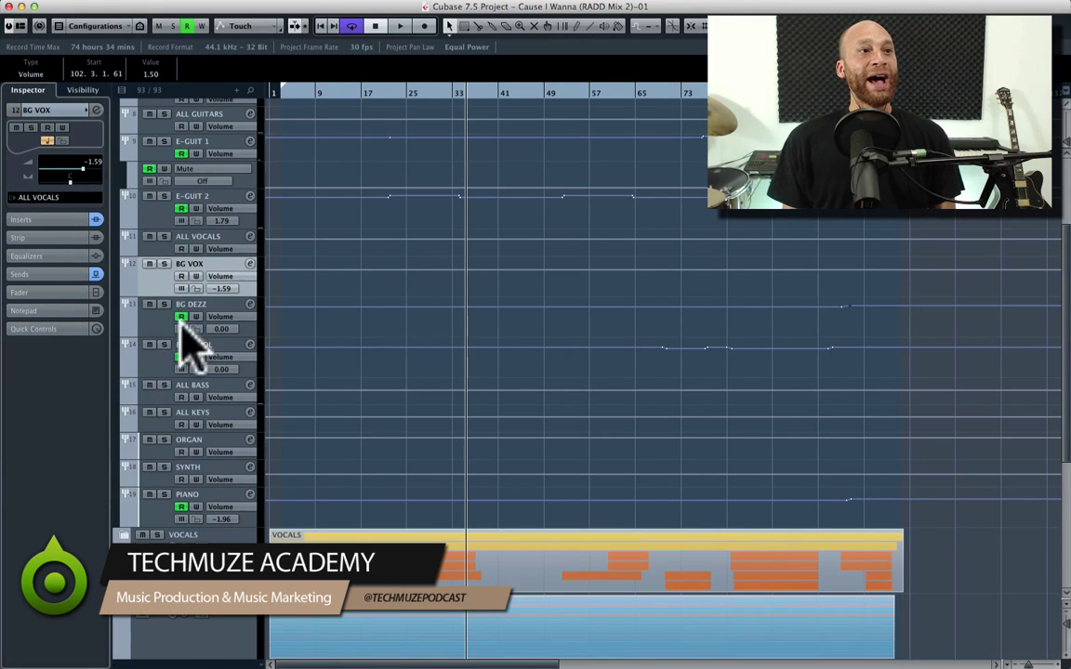
- Check the output routing of the ALL BASS, ALL KEYS and PIANO groups
{"action": "scroll", "coordinate": [191, 340], "scroll_direction": "down", "scroll_amount": 3}
{"action": "left_click", "coordinate": [162, 237]}
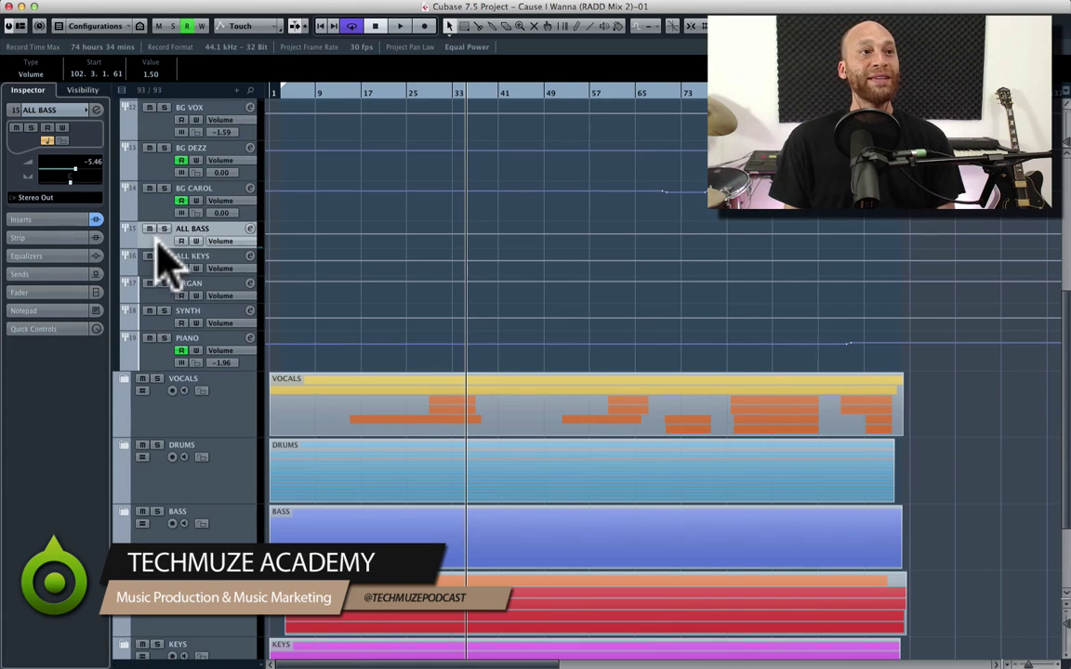
{"action": "left_click", "coordinate": [160, 264]}
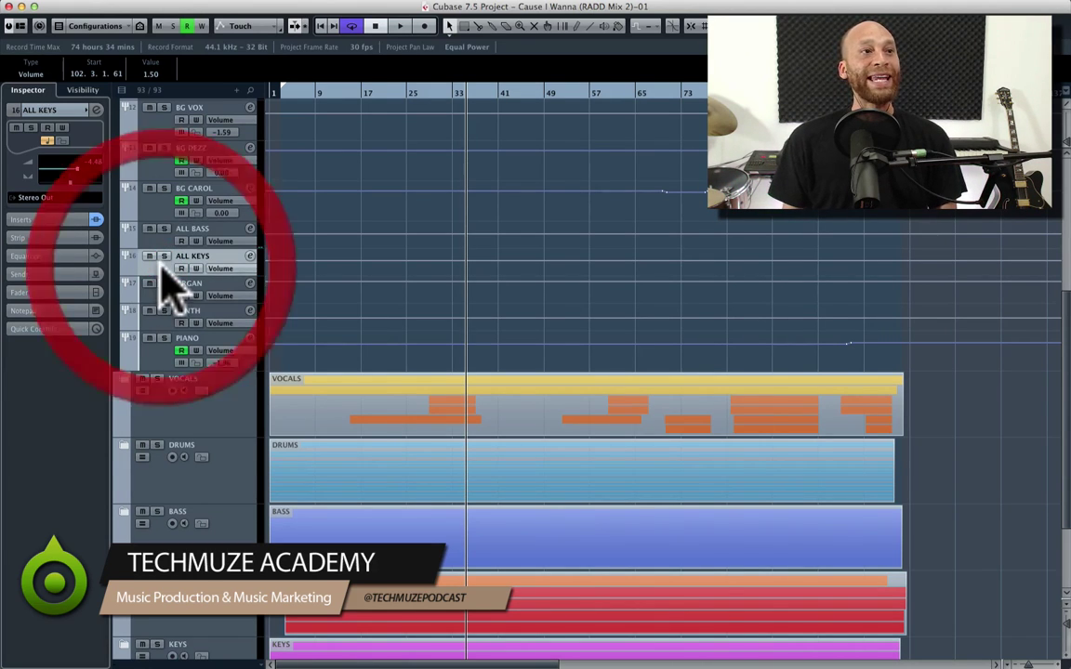
{"action": "left_click", "coordinate": [163, 352]}
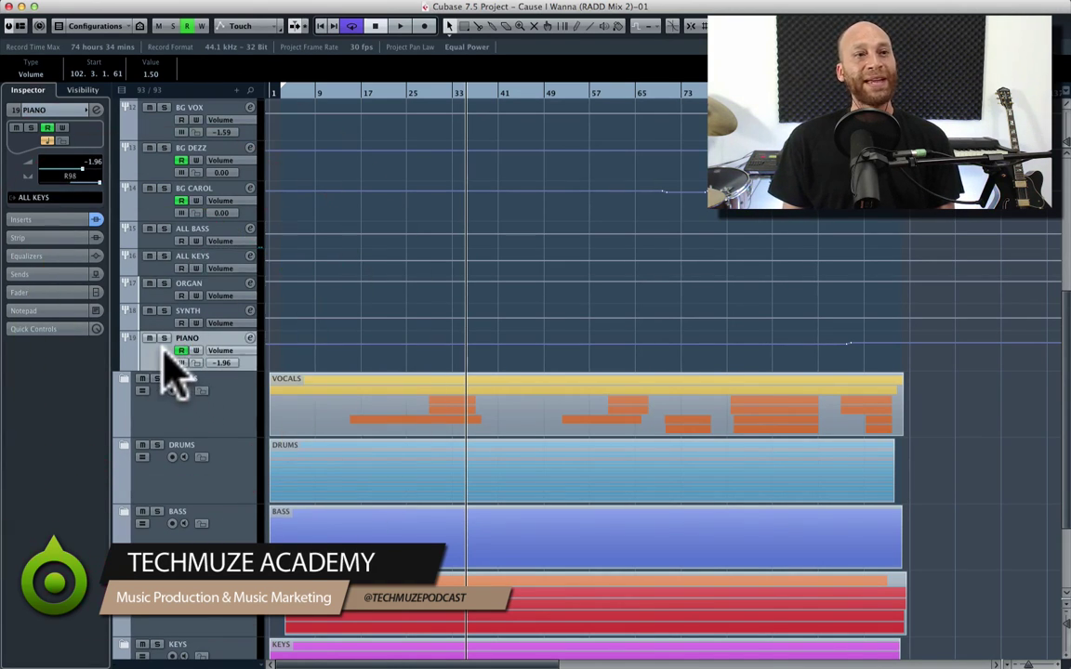
- Check the output routing of the ALL KEYS group and collapse the Group Tracks folder
{"action": "left_click", "coordinate": [164, 264]}
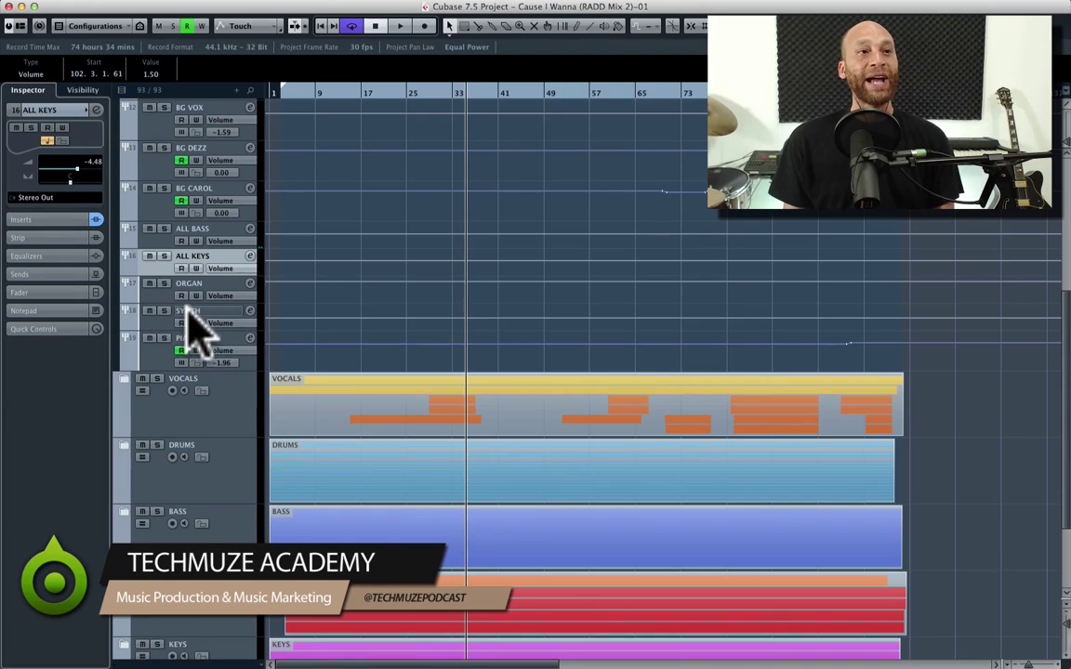
{"action": "left_click_drag", "start_coordinate": [192, 335], "coordinate": [196, 326]}
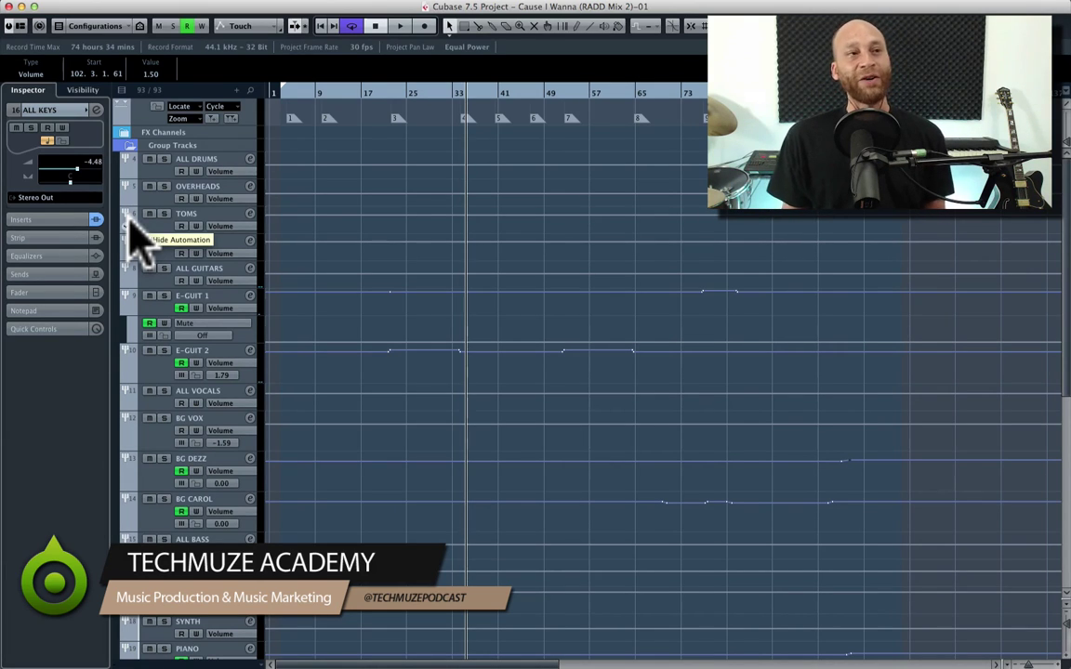
{"action": "left_click", "coordinate": [131, 148]}
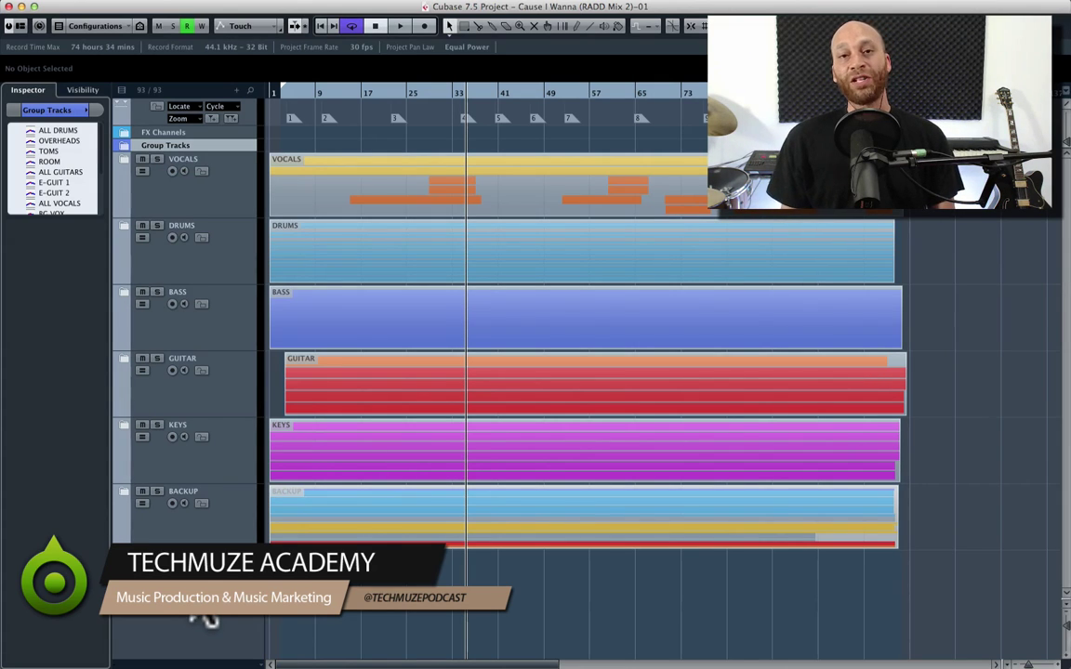
- Expand the VOCALS folder, check the output routing of both background singers' track pairs, and collapse the folder
{"action": "left_click", "coordinate": [125, 165]}
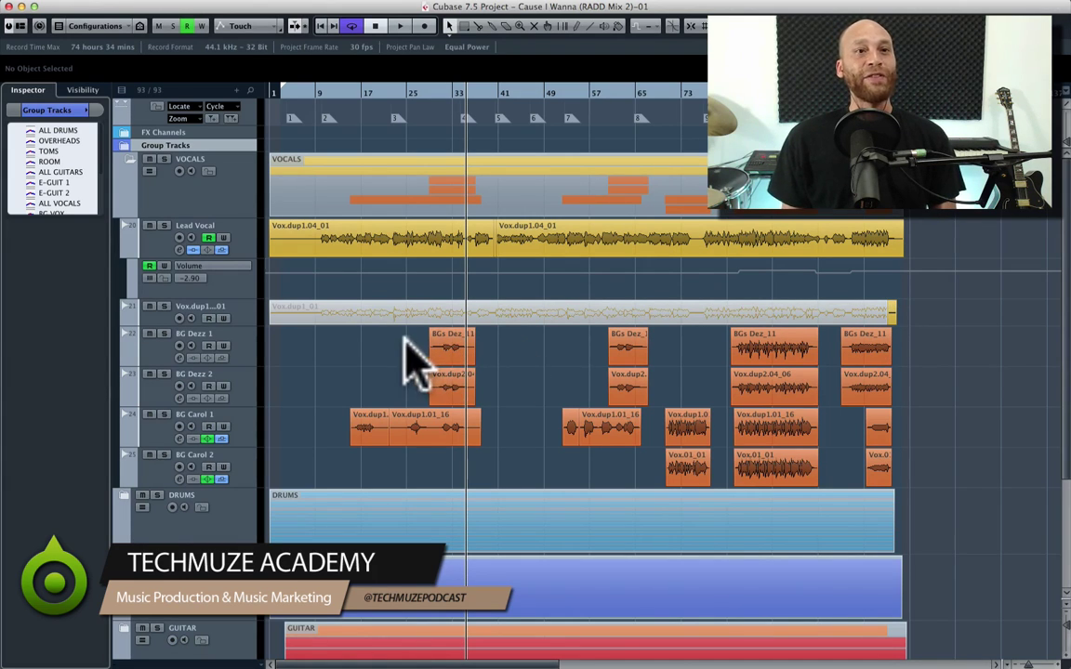
{"action": "left_click", "coordinate": [240, 349]}
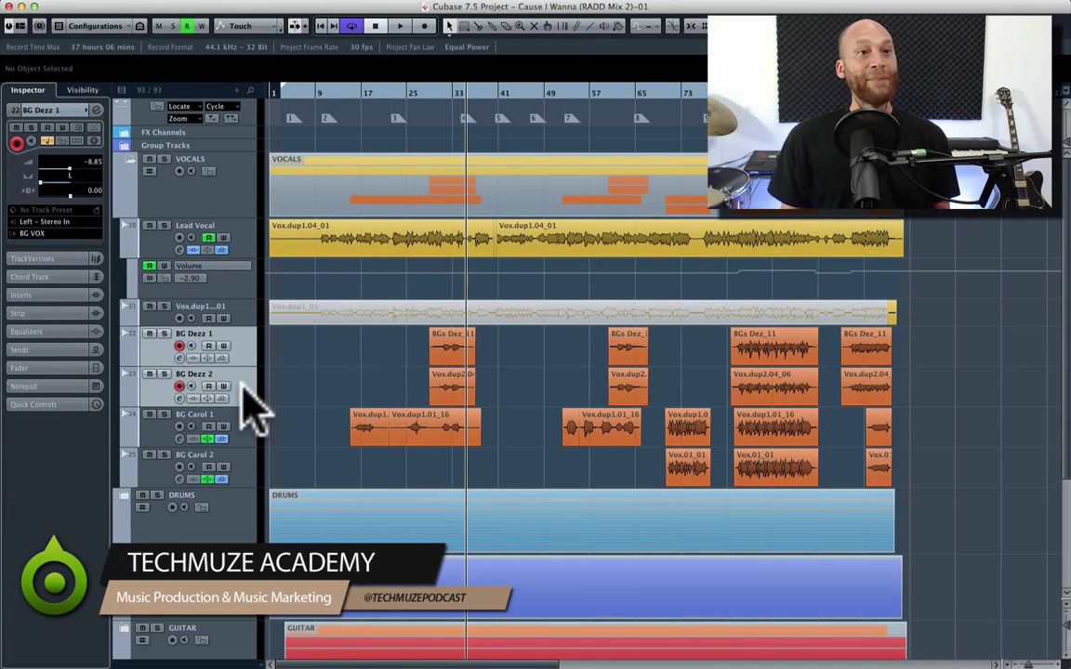
{"action": "left_click", "coordinate": [249, 433]}
{"action": "left_click", "coordinate": [245, 469], "text": "shift"}
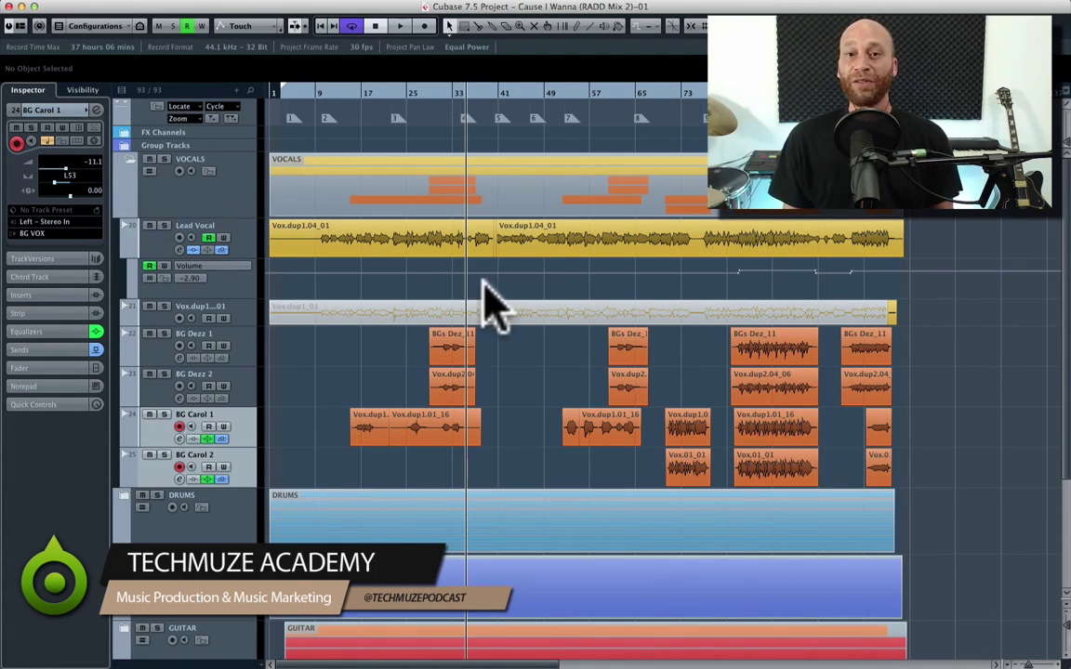
{"action": "left_click", "coordinate": [129, 160]}
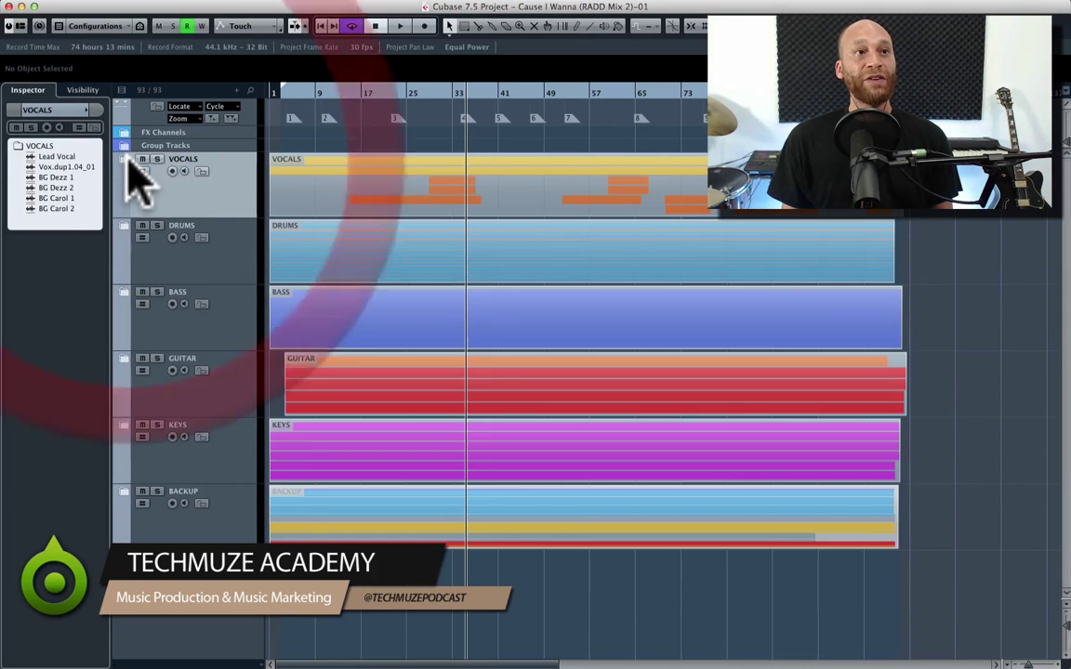
- Expand the DRUMS folder and check the output routing of the KICK group inside it
{"action": "left_click", "coordinate": [125, 226]}
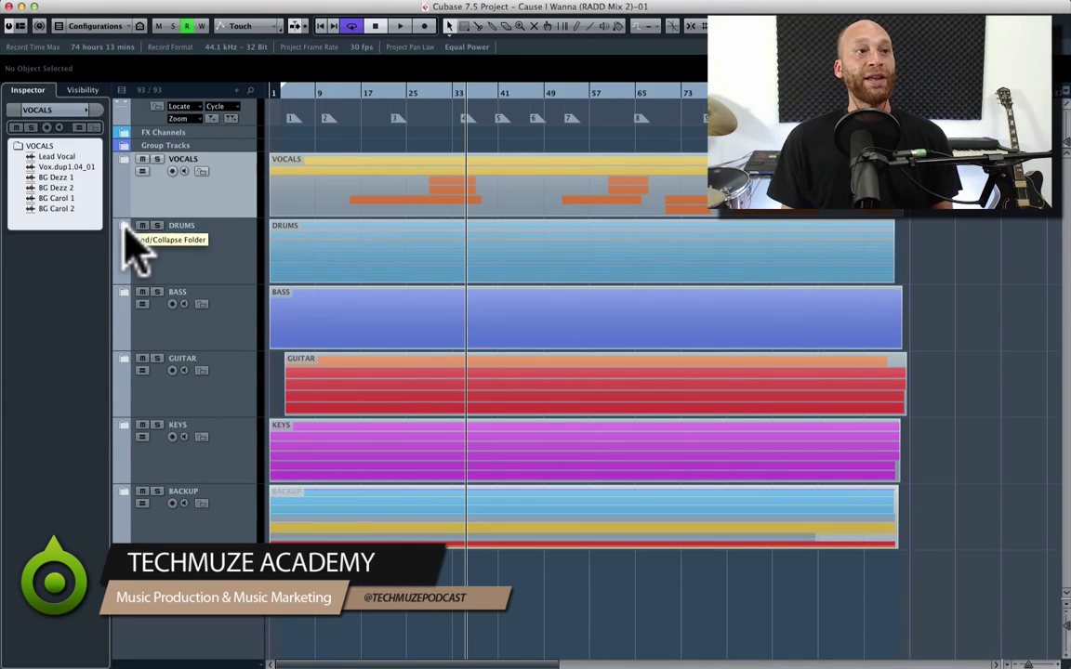
{"action": "left_click", "coordinate": [126, 229]}
{"action": "scroll", "coordinate": [991, 479], "scroll_direction": "down", "scroll_amount": 1}
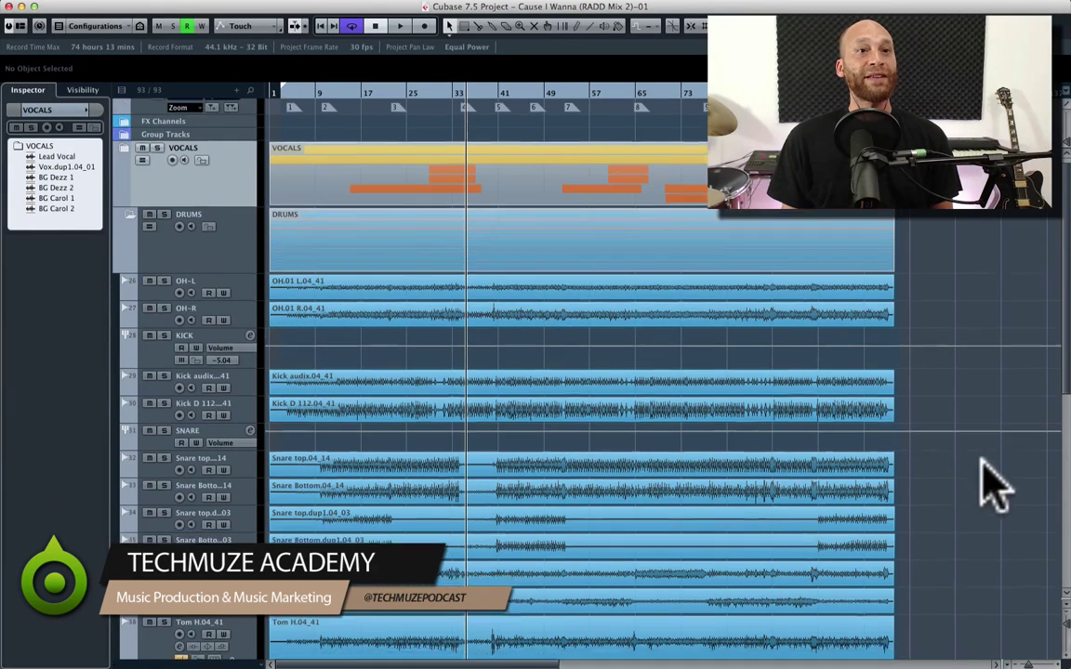
{"action": "scroll", "coordinate": [990, 478], "scroll_direction": "down", "scroll_amount": 5}
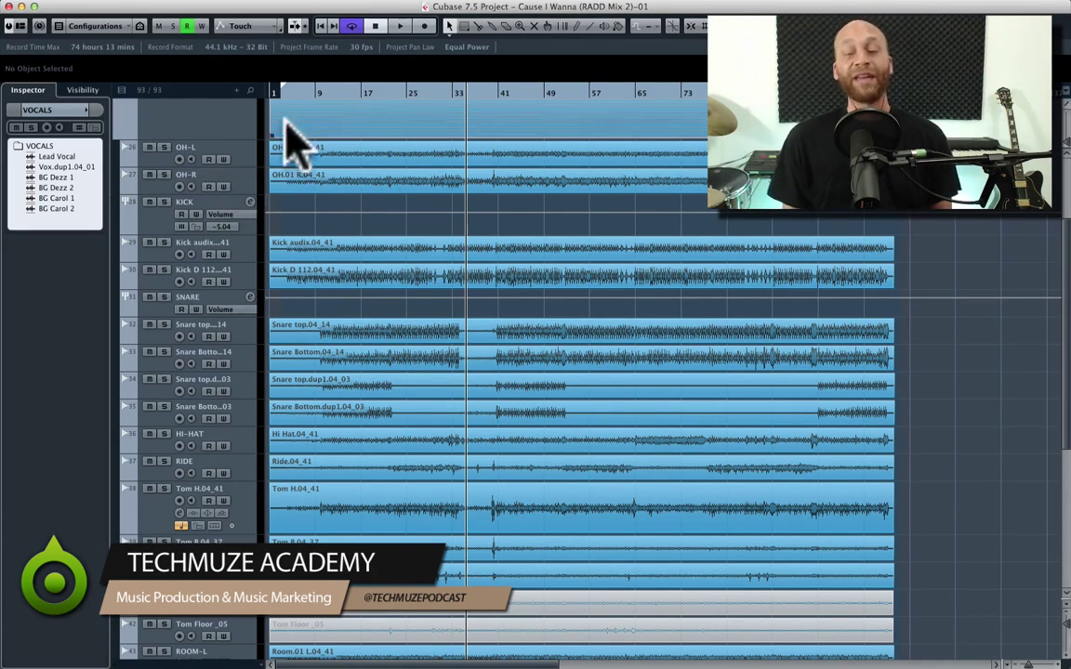
{"action": "left_click", "coordinate": [160, 219]}
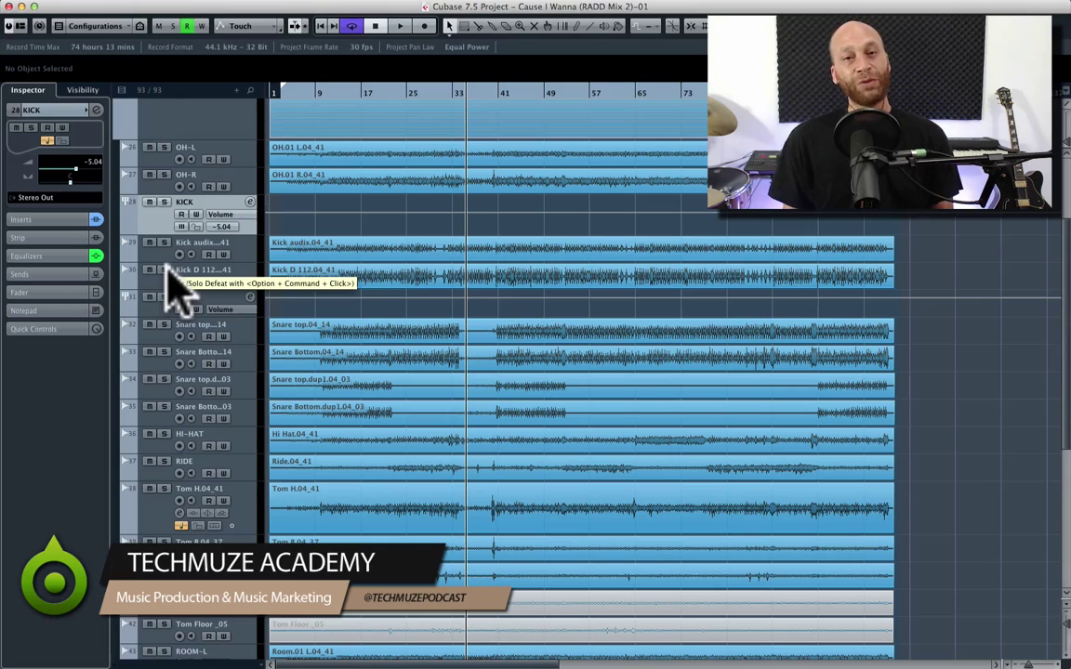
- Check the output routing of the SNARE group and the duplicate snare tracks beneath it
{"action": "left_click", "coordinate": [155, 312]}
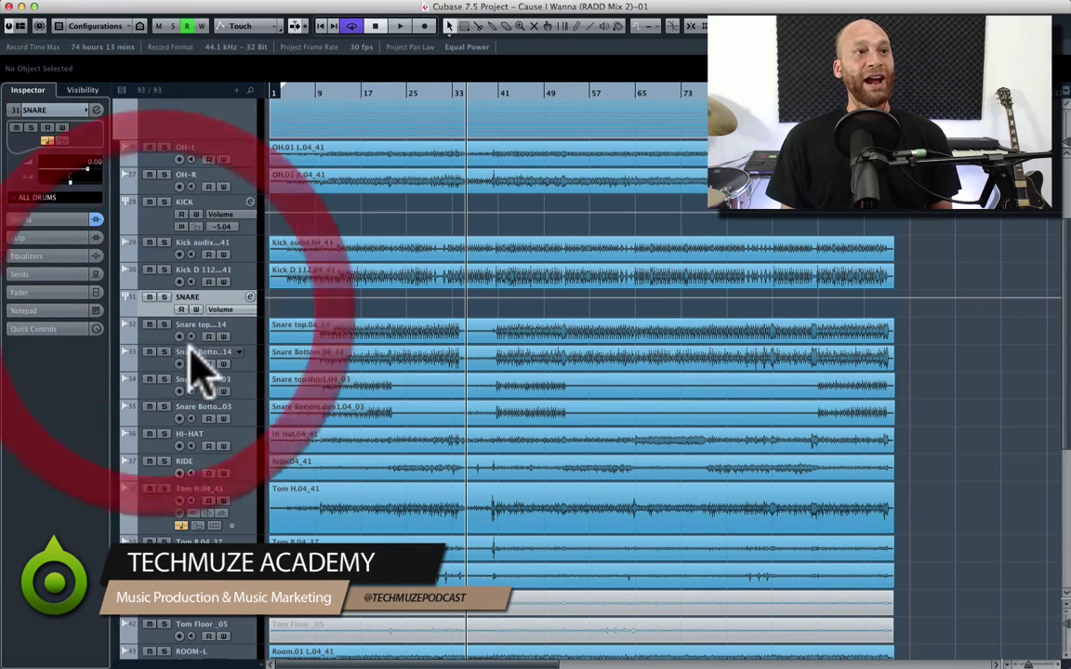
{"action": "left_click", "coordinate": [156, 393]}
{"action": "left_click", "coordinate": [160, 416]}
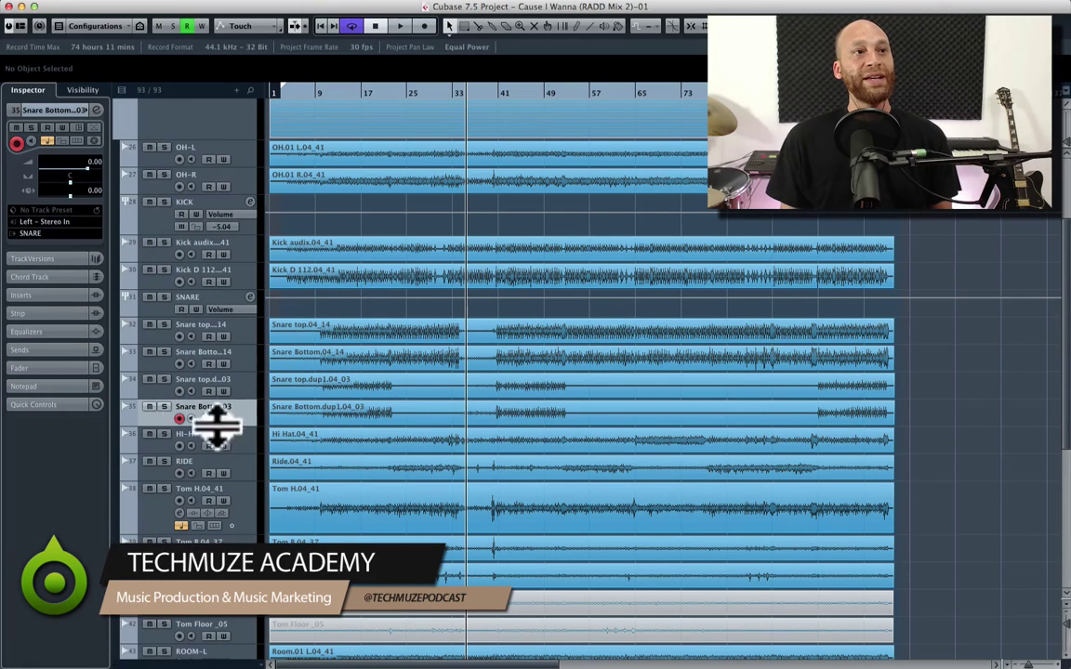
{"action": "left_click", "coordinate": [158, 307]}
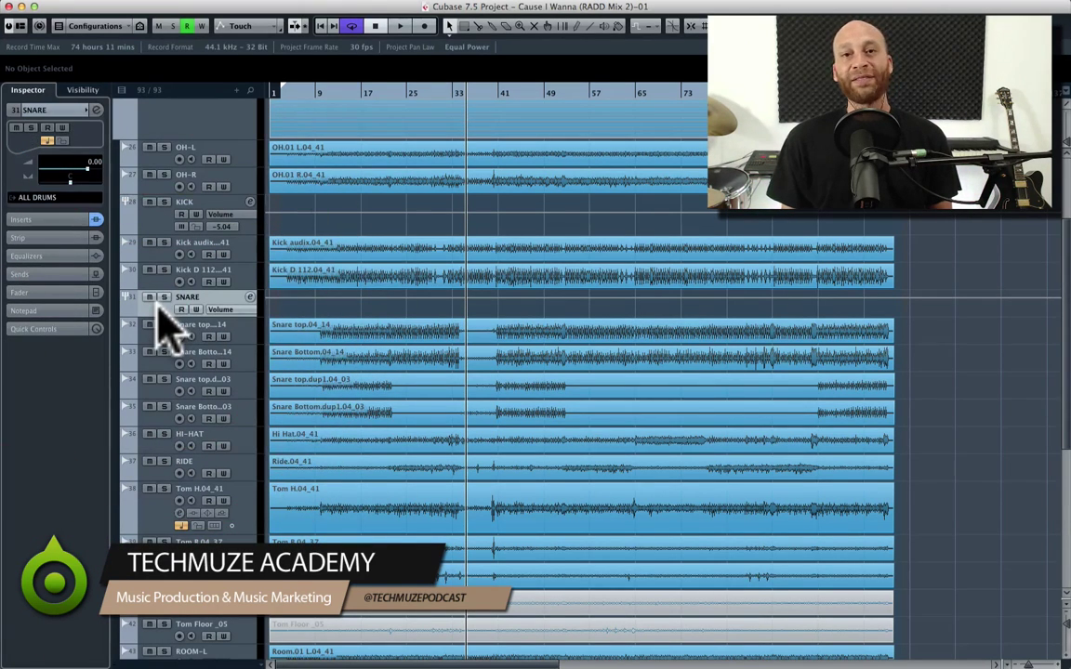
- Look through the remaining drum tracks down to ROOM-R and collapse the DRUMS folder
{"action": "scroll", "coordinate": [204, 376], "scroll_direction": "down", "scroll_amount": 5}
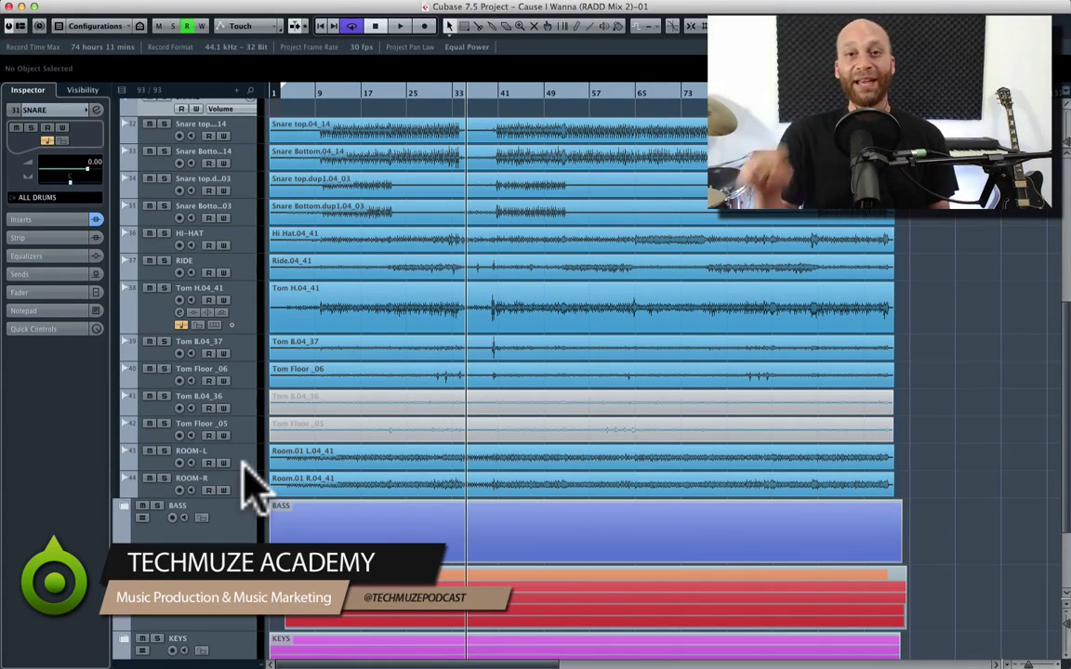
{"action": "scroll", "coordinate": [263, 394], "scroll_direction": "up", "scroll_amount": 5}
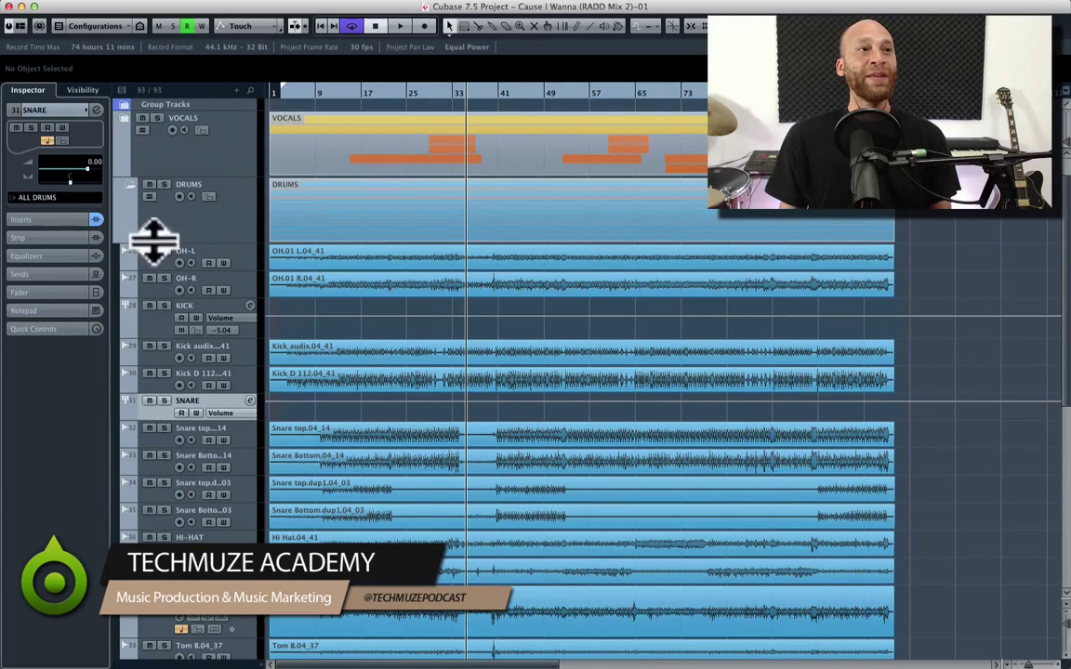
{"action": "left_click", "coordinate": [129, 186]}
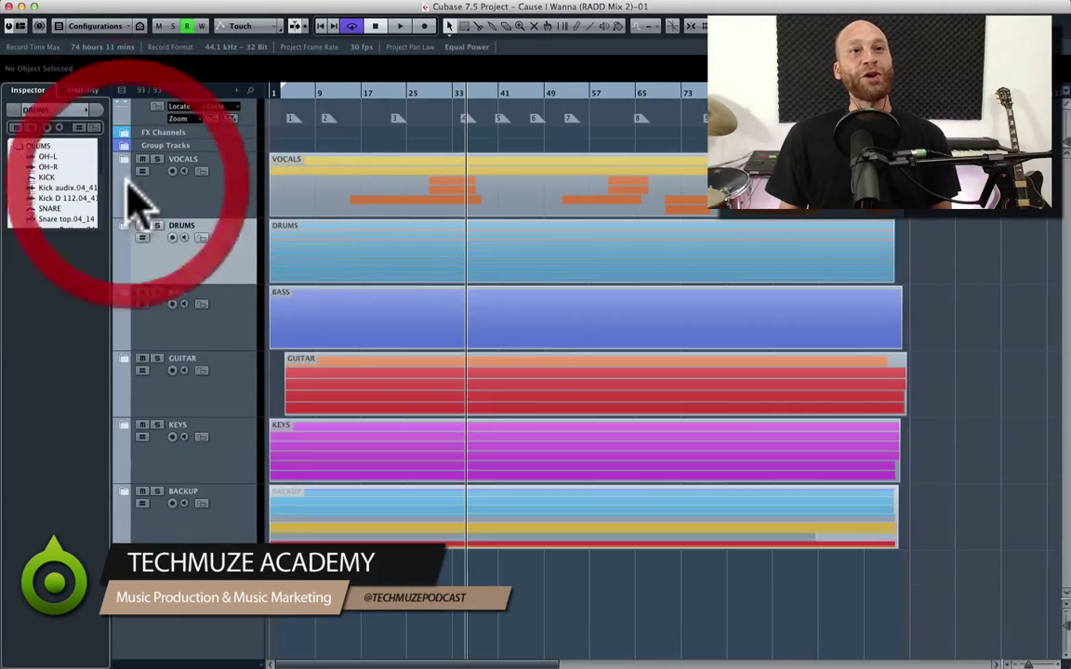
- Reopen the DRUMS folder to review its full track list, from overheads to room mics, and close it again
{"action": "left_click", "coordinate": [122, 229]}
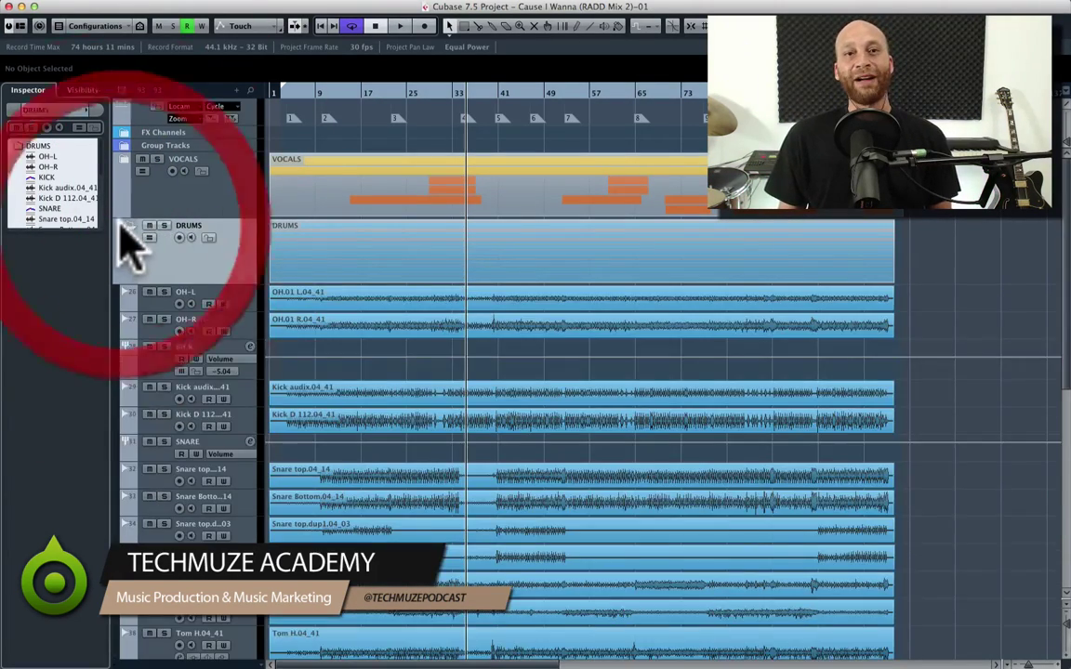
{"action": "scroll", "coordinate": [805, 377], "scroll_direction": "down", "scroll_amount": 3}
{"action": "scroll", "coordinate": [805, 384], "scroll_direction": "up", "scroll_amount": 3}
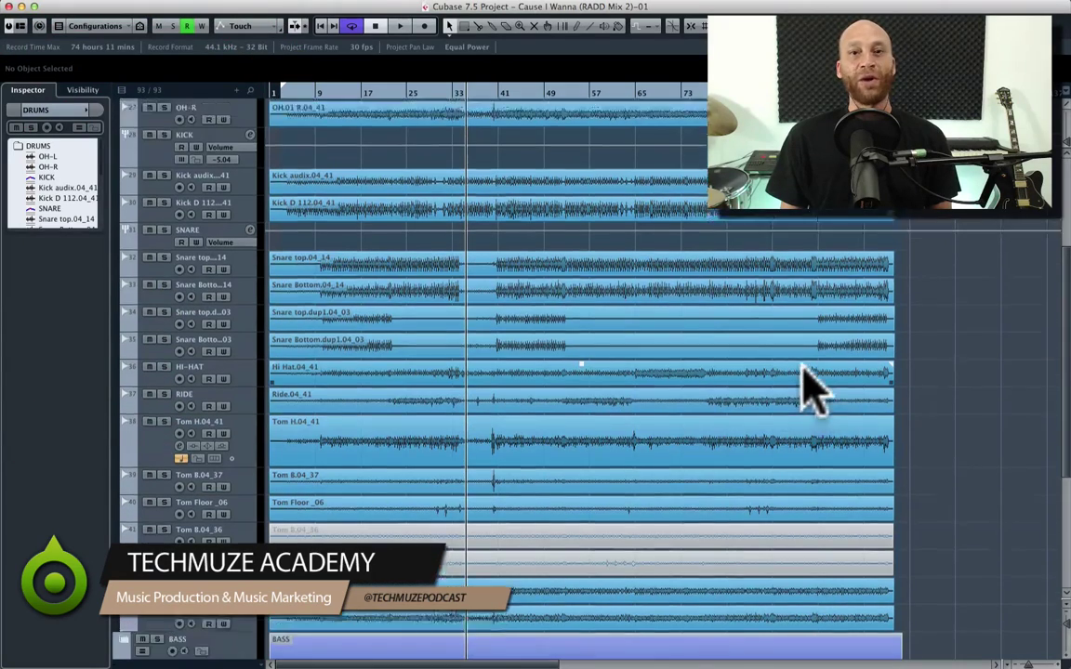
{"action": "scroll", "coordinate": [806, 383], "scroll_direction": "down", "scroll_amount": 4}
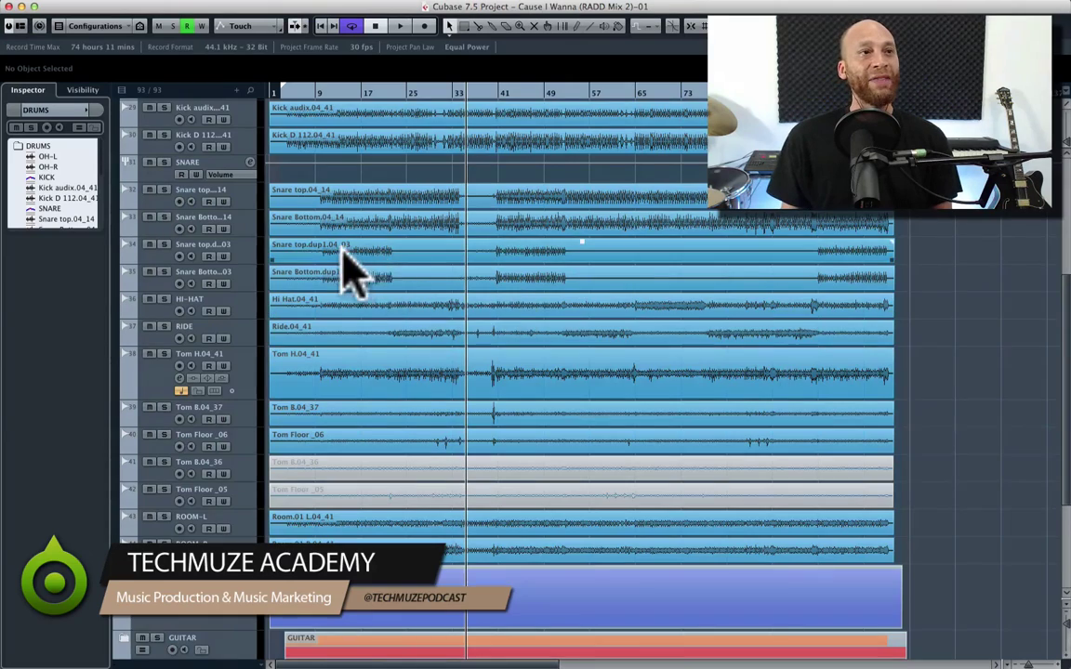
{"action": "scroll", "coordinate": [334, 260], "scroll_direction": "up", "scroll_amount": 3}
{"action": "left_click", "coordinate": [130, 162]}
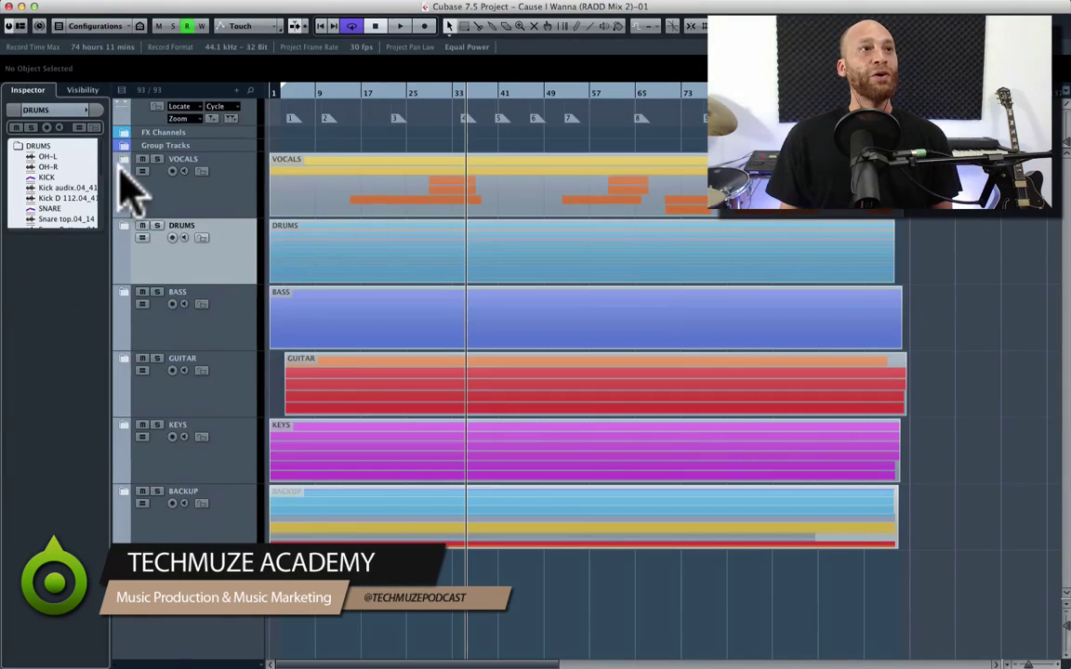
- Expand the VOCALS folder, briefly select the second Lead Vocal clip to point it out, and collapse the folder
{"action": "left_click", "coordinate": [130, 160]}
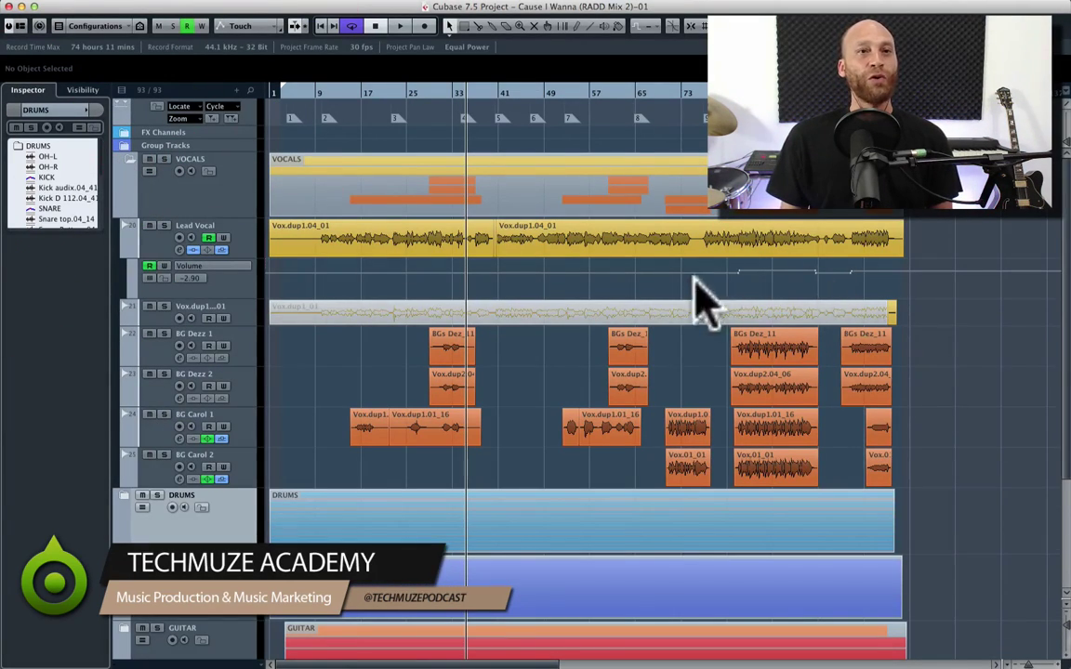
{"action": "left_click", "coordinate": [728, 238]}
{"action": "left_click", "coordinate": [582, 240]}
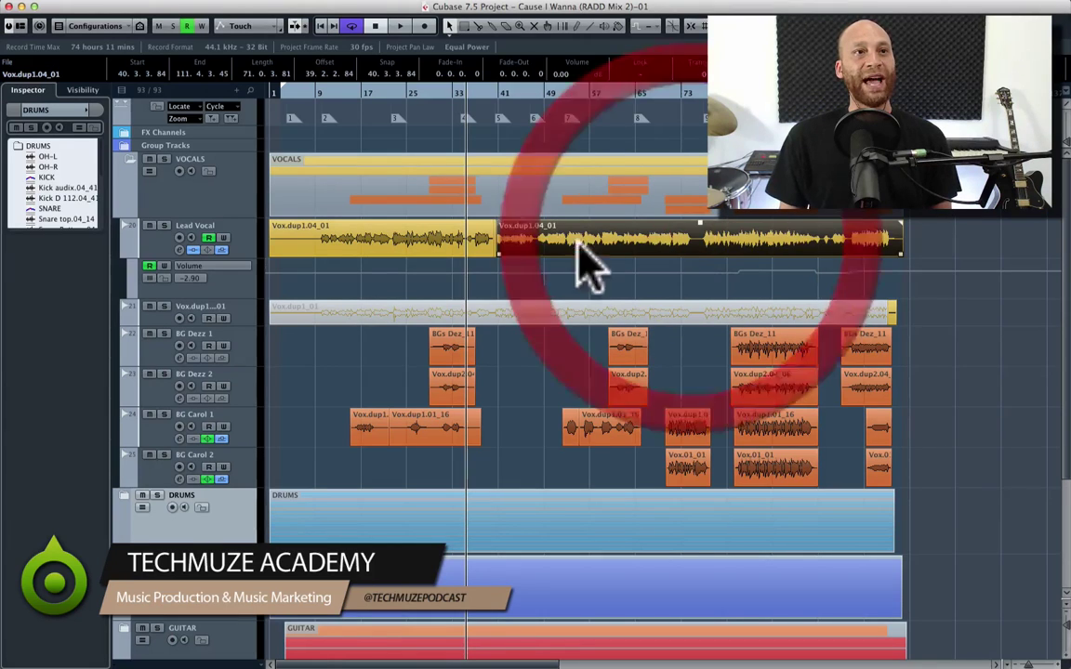
{"action": "left_click", "coordinate": [580, 275]}
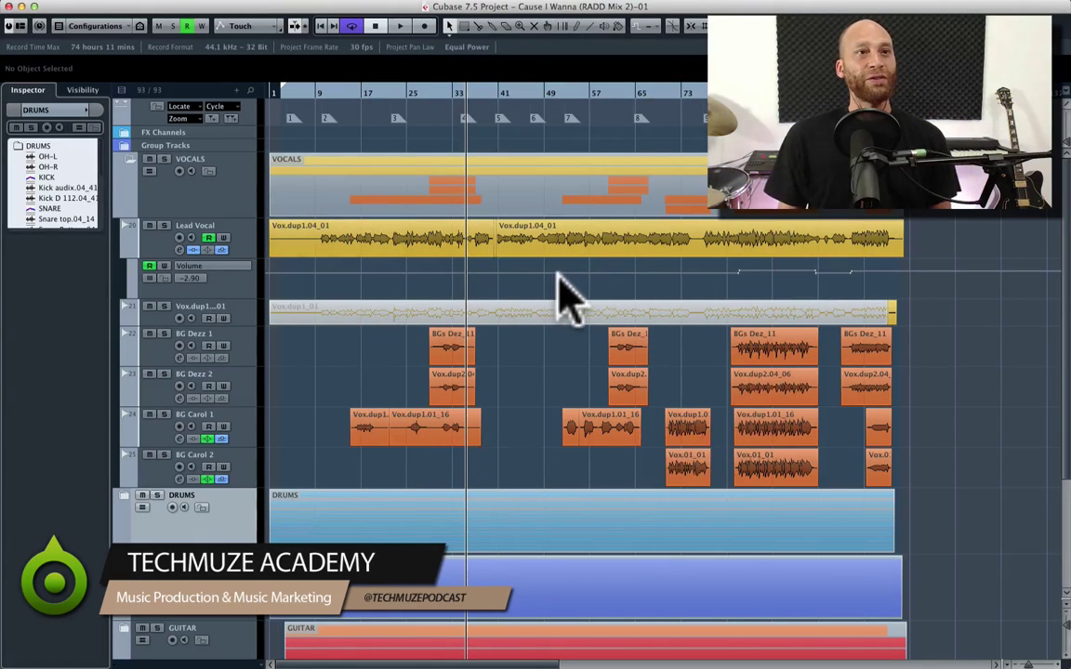
{"action": "left_click", "coordinate": [913, 356]}
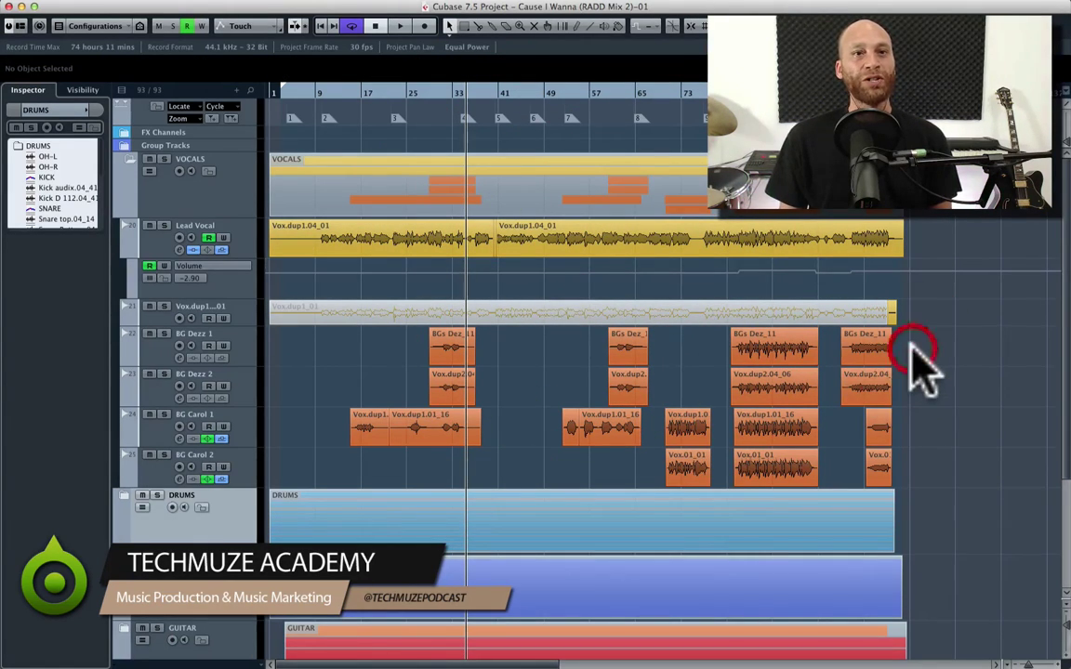
{"action": "left_click", "coordinate": [130, 163]}
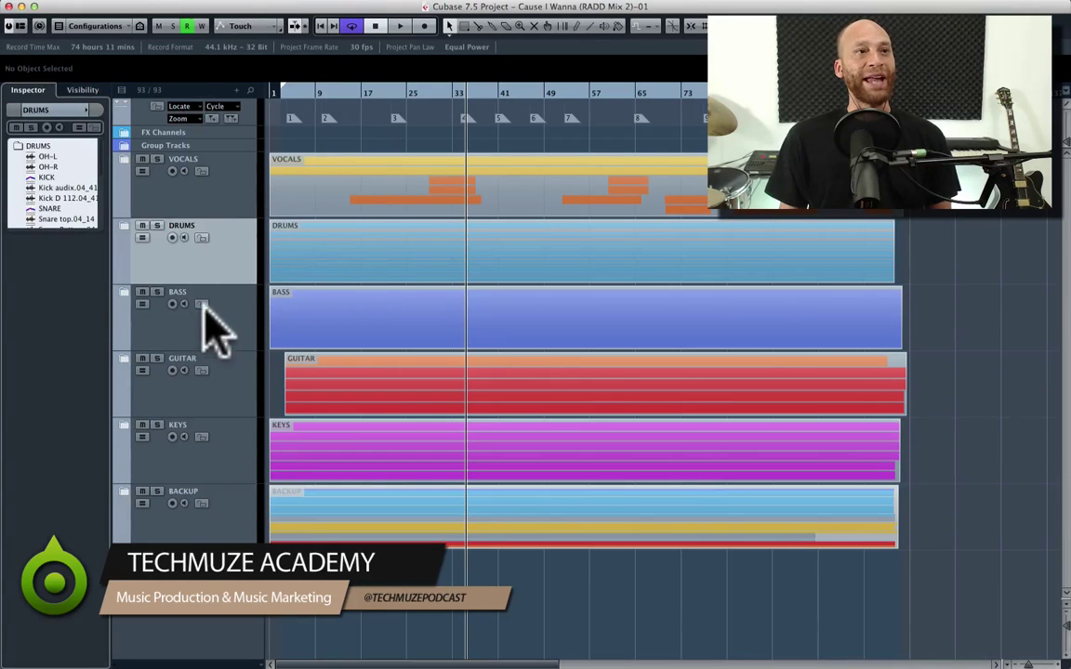
- Review the BASS and GUITAR folders in turn, selecting the E-Guit1 and E-Guit2 stereo pairs, and leave both folders collapsed
{"action": "left_click", "coordinate": [127, 294]}
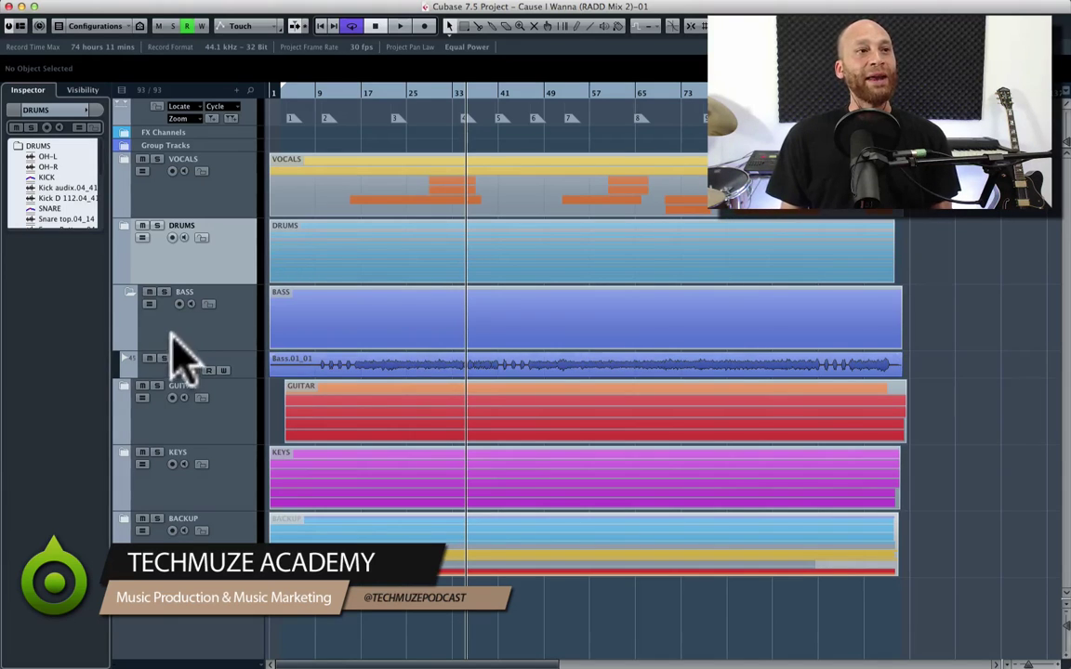
{"action": "left_click", "coordinate": [127, 294]}
{"action": "left_click", "coordinate": [122, 361]}
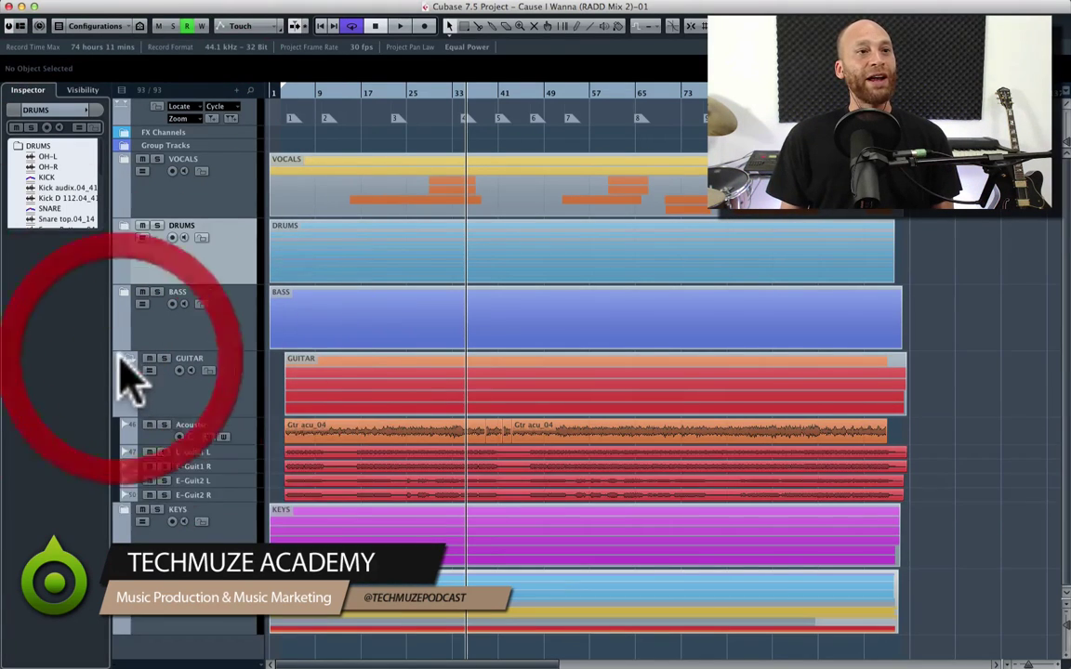
{"action": "scroll", "coordinate": [967, 493], "scroll_direction": "down", "scroll_amount": 1}
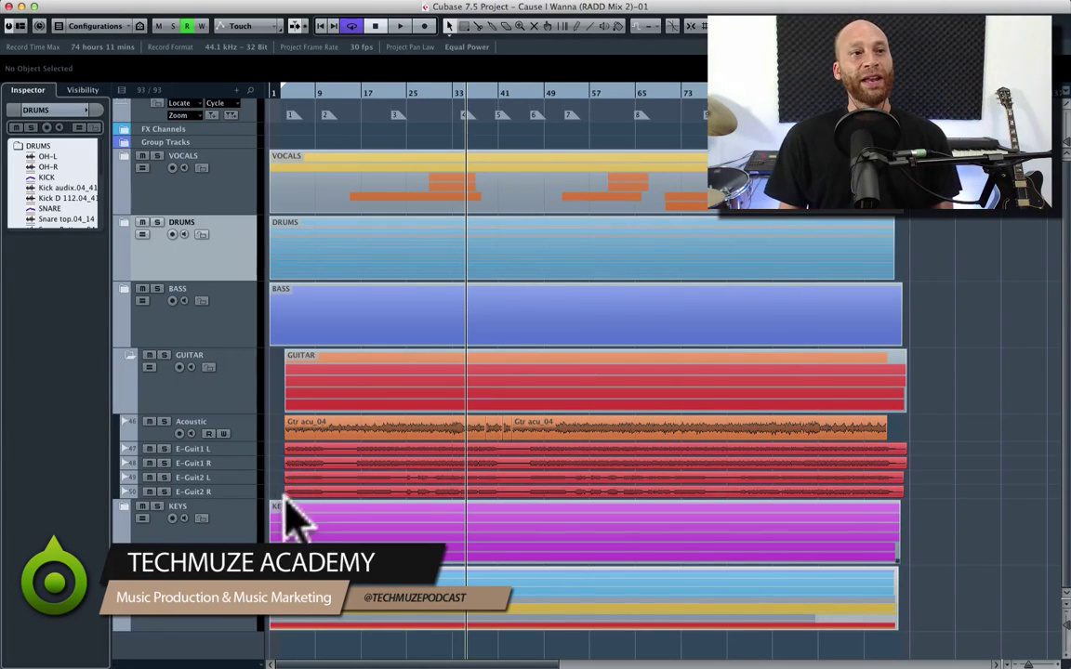
{"action": "left_click", "coordinate": [296, 453]}
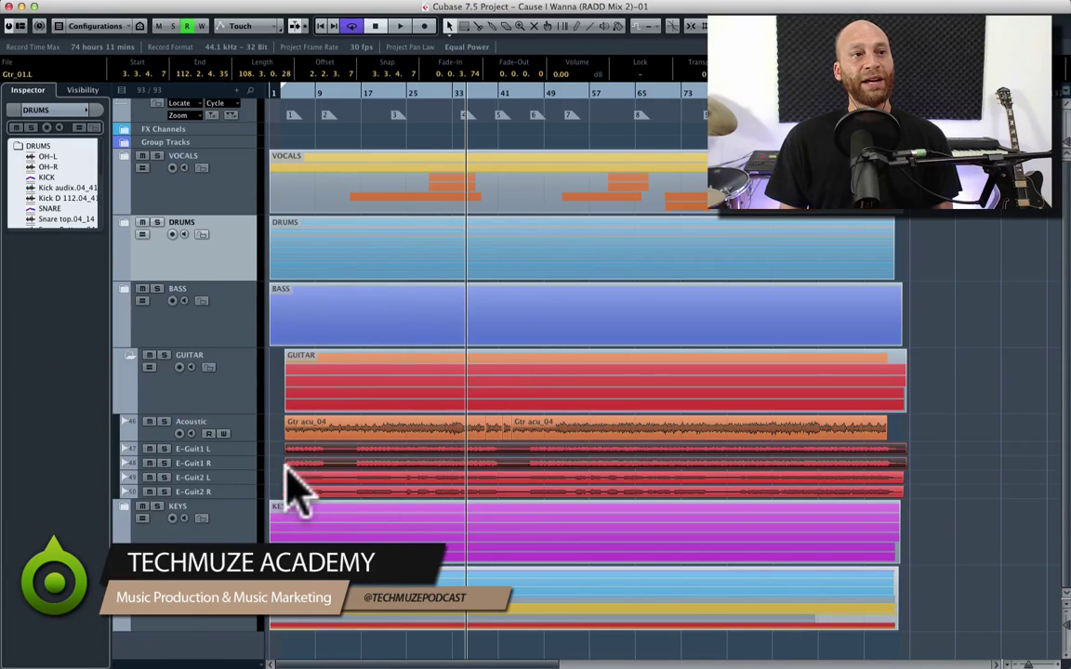
{"action": "left_click", "coordinate": [287, 490]}
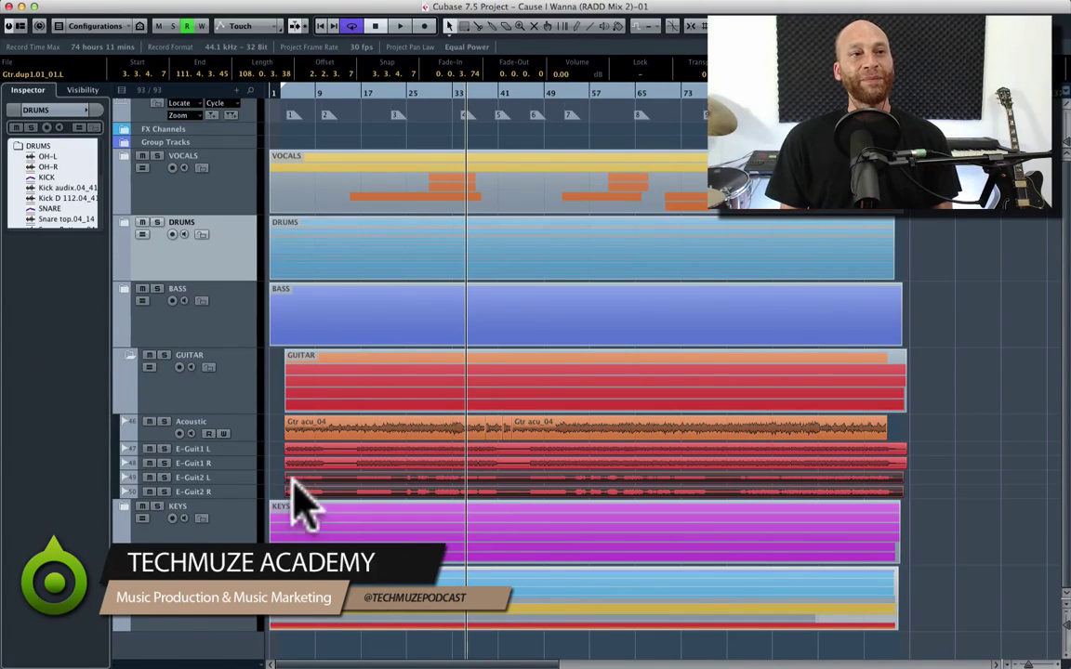
{"action": "left_click", "coordinate": [130, 356]}
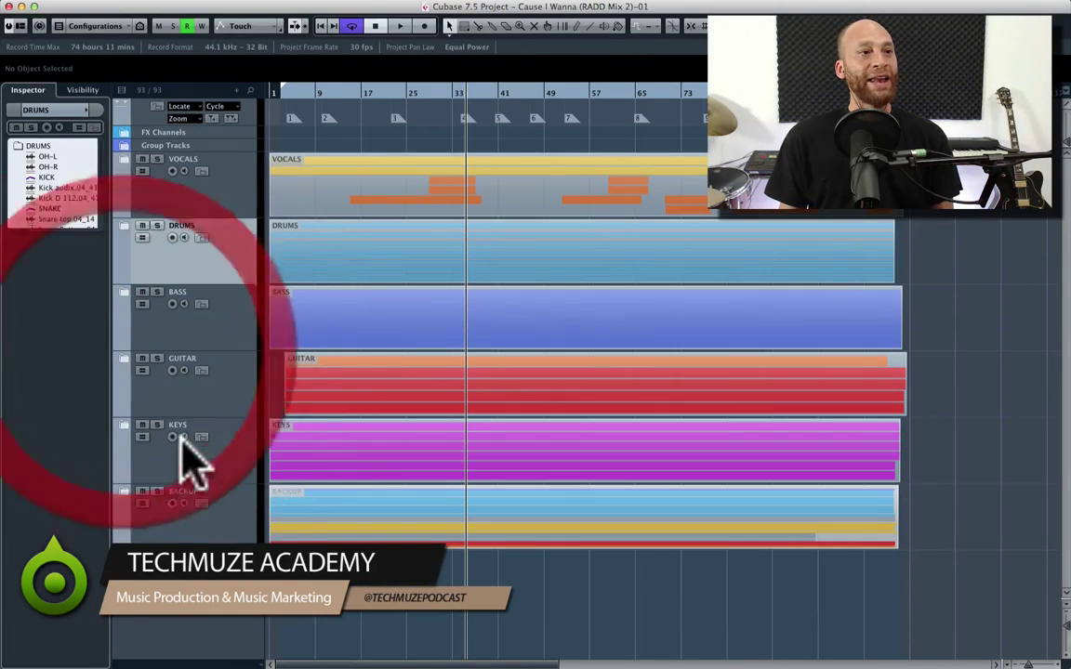
- Expand the KEYS folder to view its tracks, collapse it, and open the BACKUP folder to look through its unused takes
{"action": "left_click", "coordinate": [126, 426]}
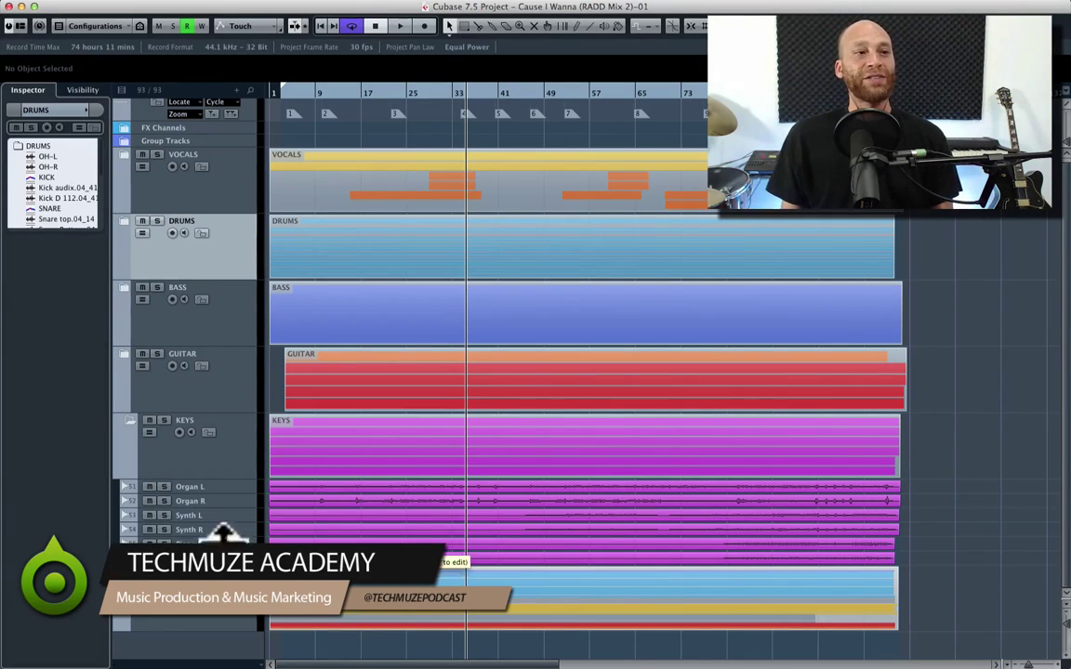
{"action": "left_click", "coordinate": [130, 421]}
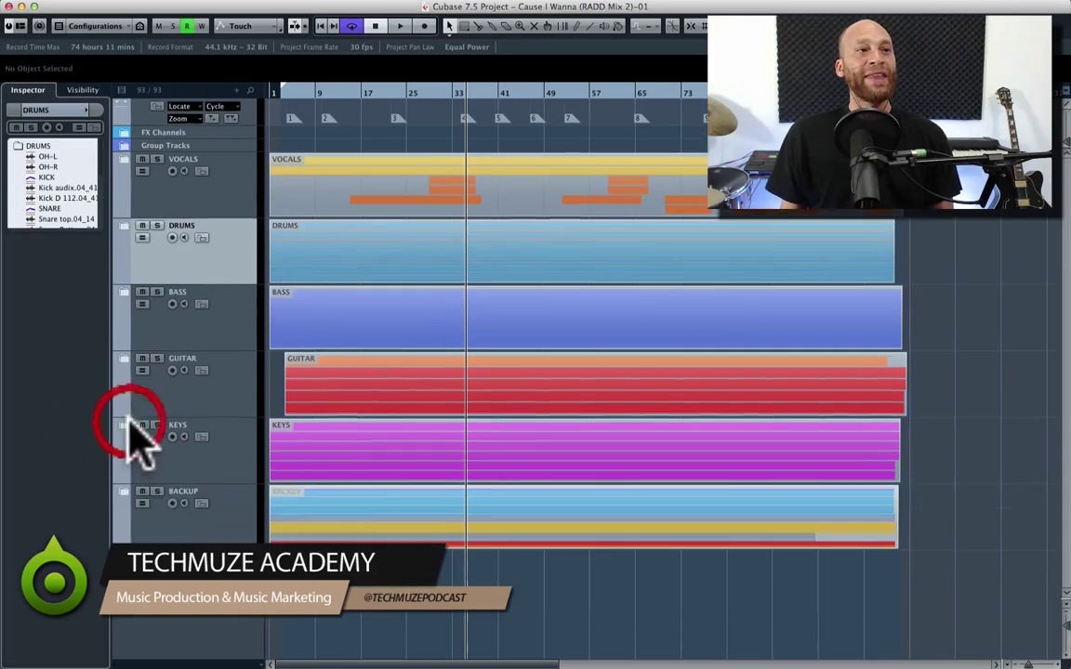
{"action": "left_click", "coordinate": [120, 491]}
{"action": "scroll", "coordinate": [466, 561], "scroll_direction": "down", "scroll_amount": 10}
{"action": "scroll", "coordinate": [595, 555], "scroll_direction": "up", "scroll_amount": 2}
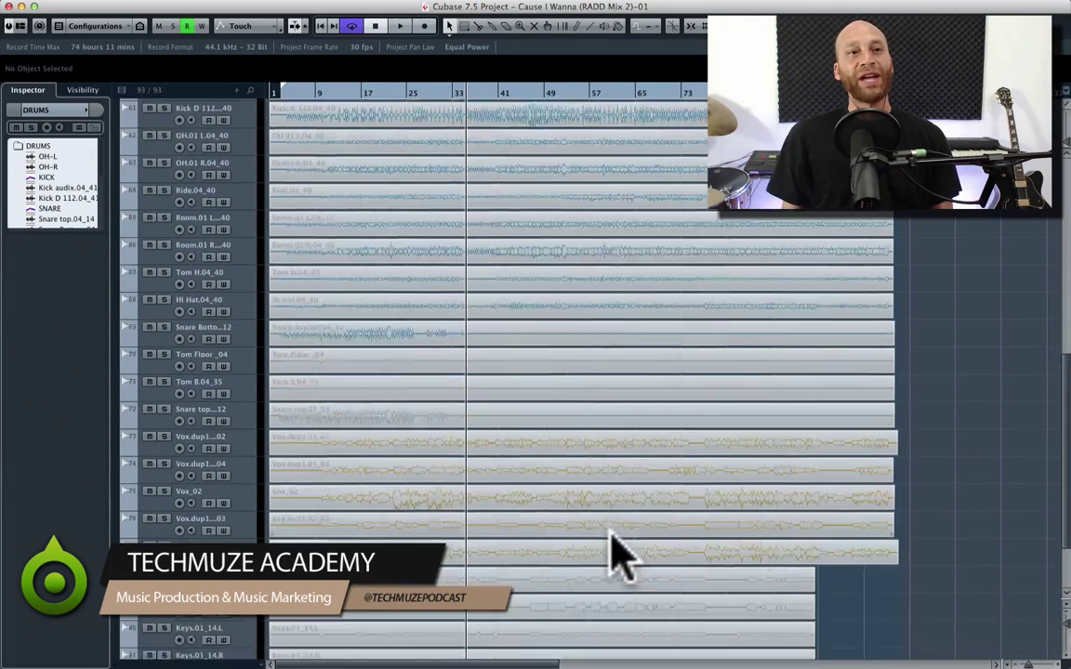
- Collapse the BACKUP folder and shrink its track height to a single thin row below KEYS
{"action": "scroll", "coordinate": [611, 556], "scroll_direction": "up", "scroll_amount": 3}
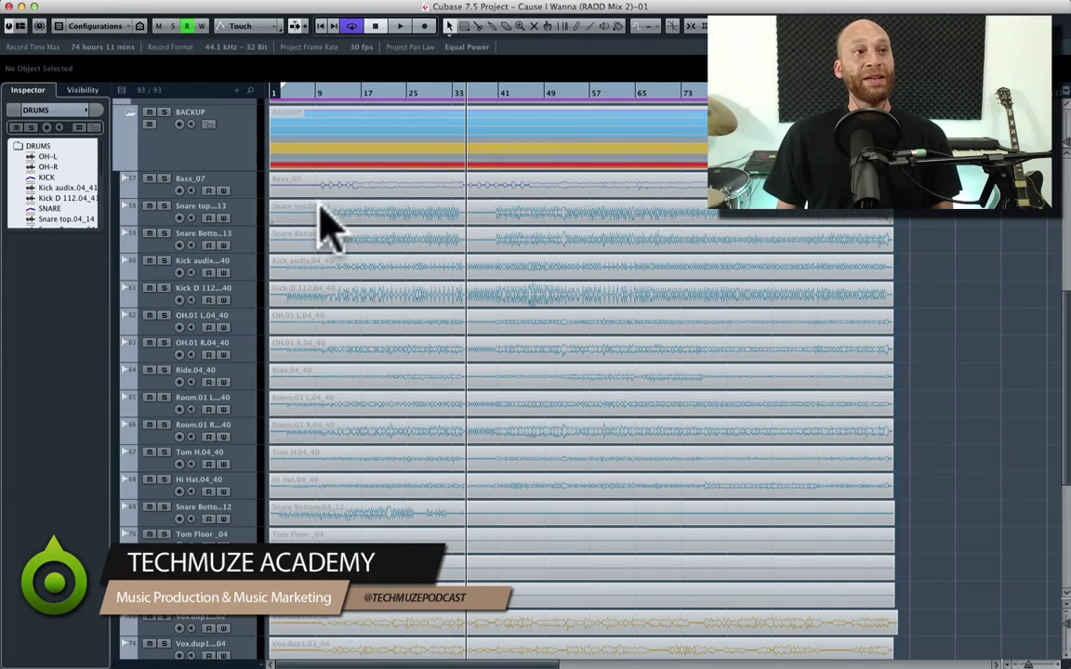
{"action": "left_click", "coordinate": [130, 113]}
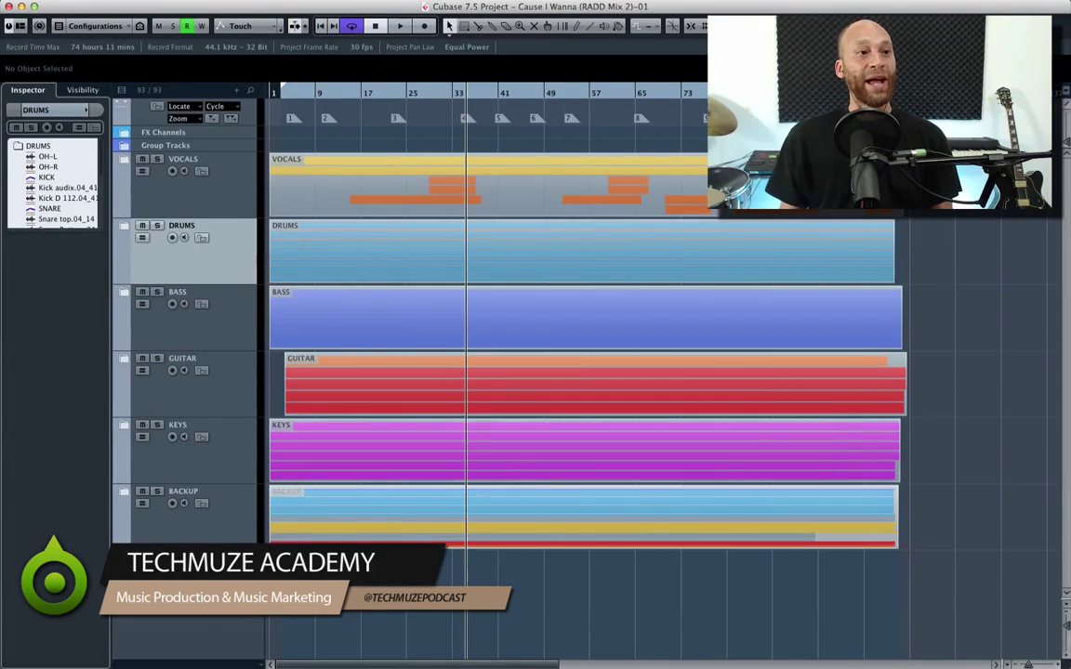
{"action": "left_click_drag", "start_coordinate": [227, 545], "coordinate": [227, 493]}
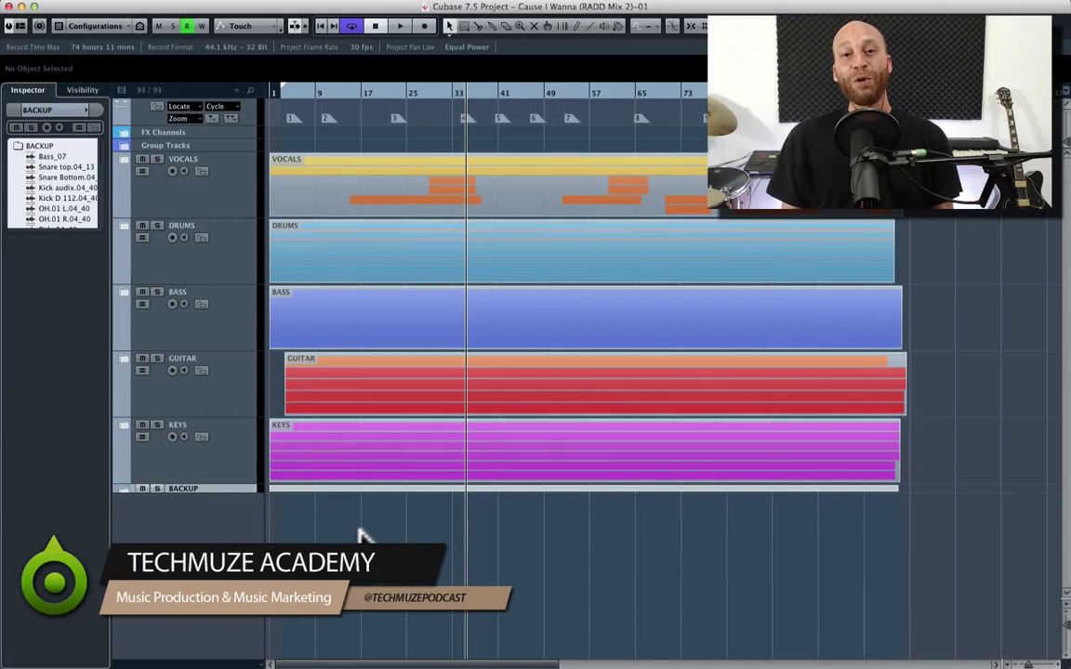
- Solo the KEYS folder briefly and clear its solo again
{"action": "left_click", "coordinate": [154, 425]}
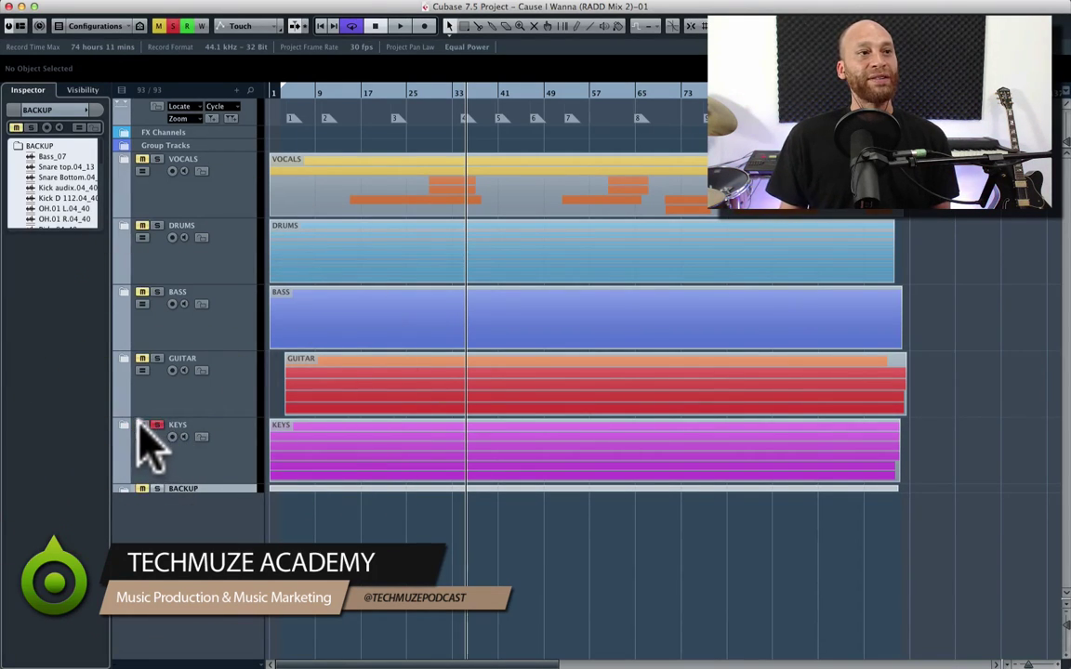
{"action": "left_click", "coordinate": [142, 426]}
{"action": "left_click", "coordinate": [149, 424]}
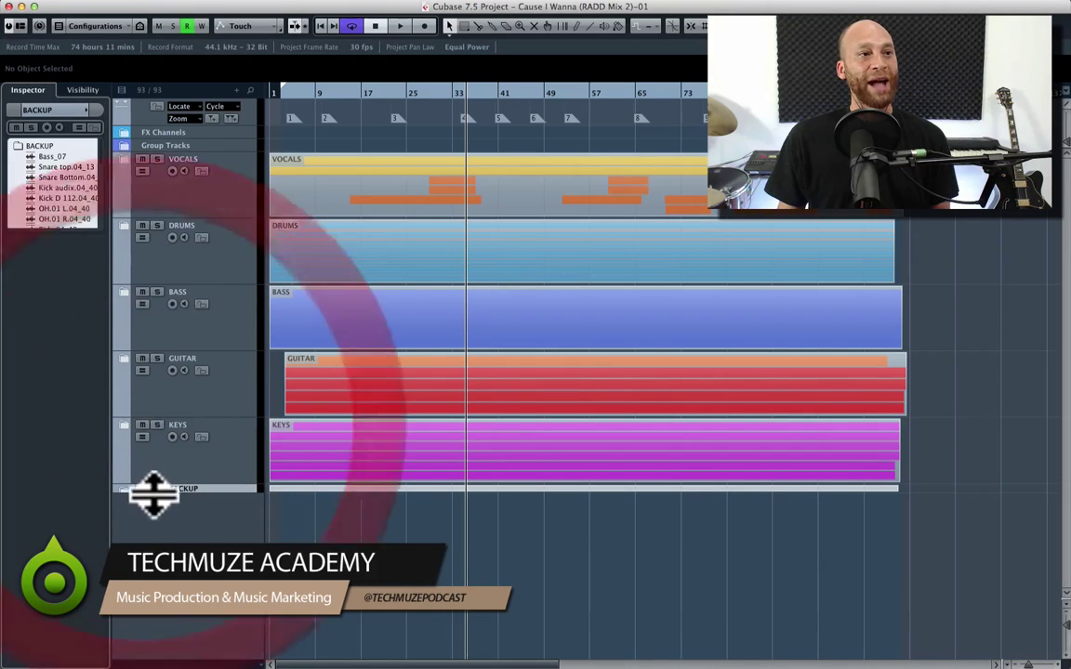
- Audition the BACKUP folder in solo, checking its tracks during playback, and finish with it collapsed, playback stopped and solo cleared
{"action": "left_click", "coordinate": [157, 489]}
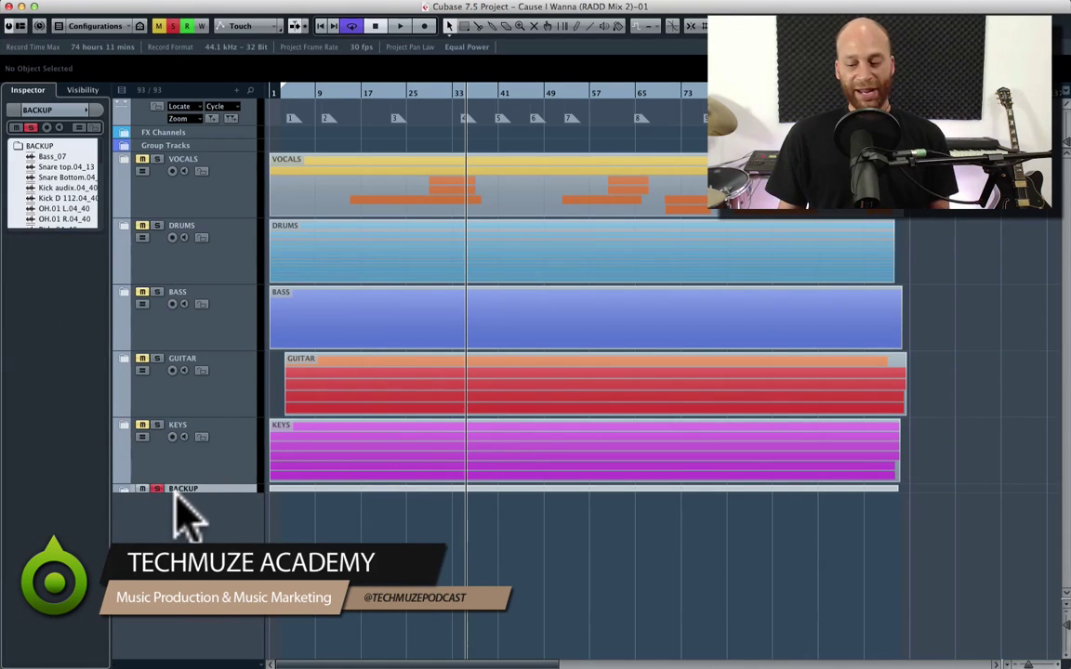
{"action": "key", "text": "space"}
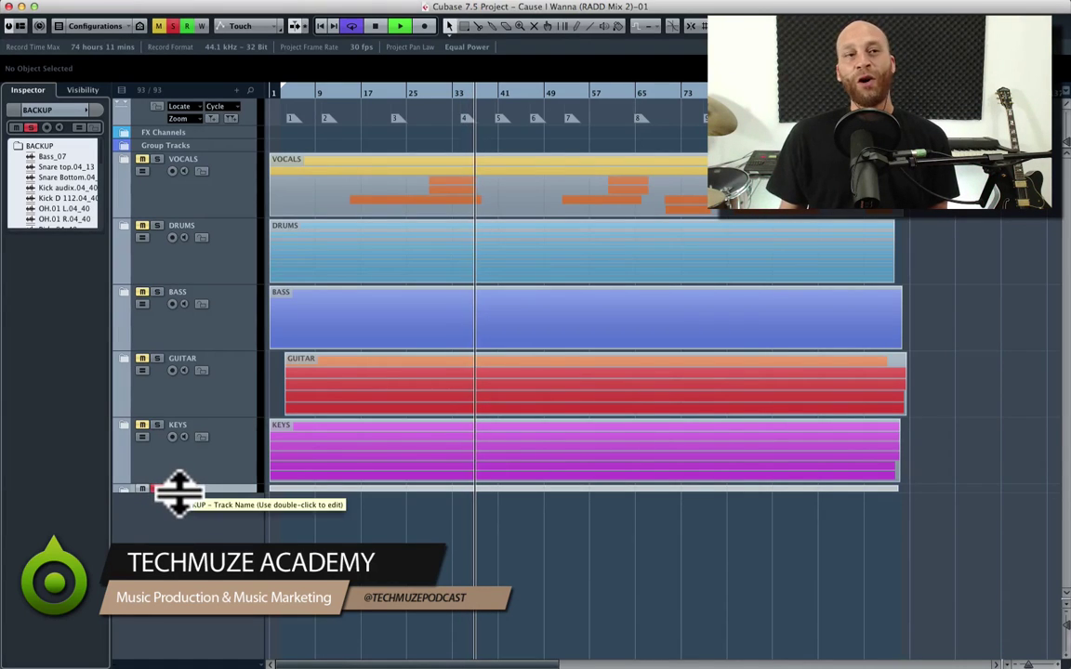
{"action": "left_click", "coordinate": [124, 489]}
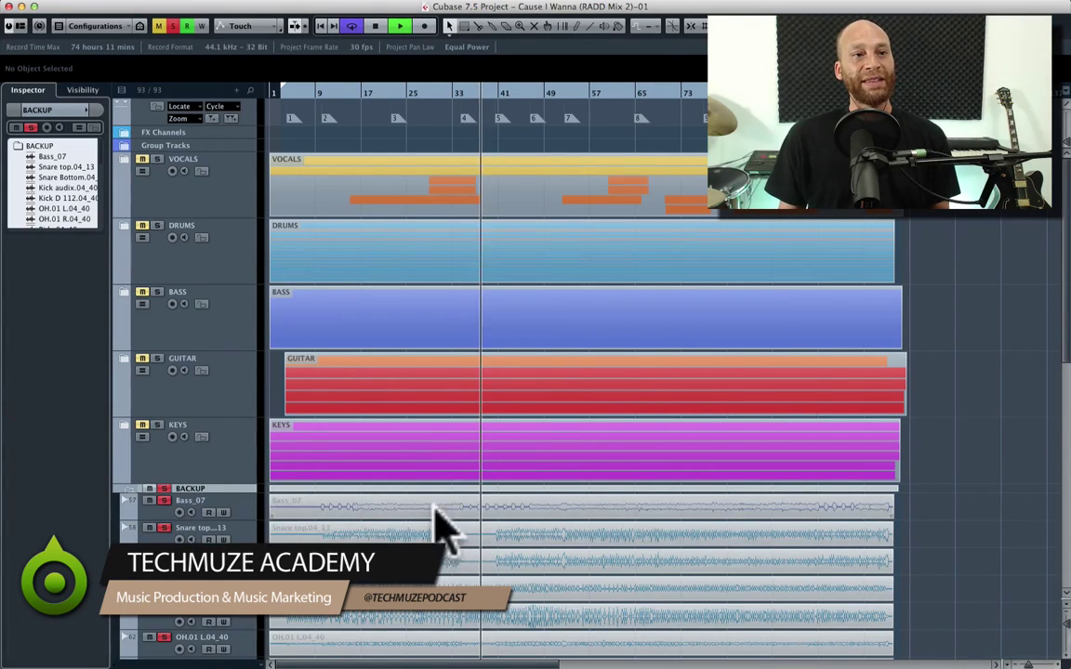
{"action": "left_click", "coordinate": [126, 490]}
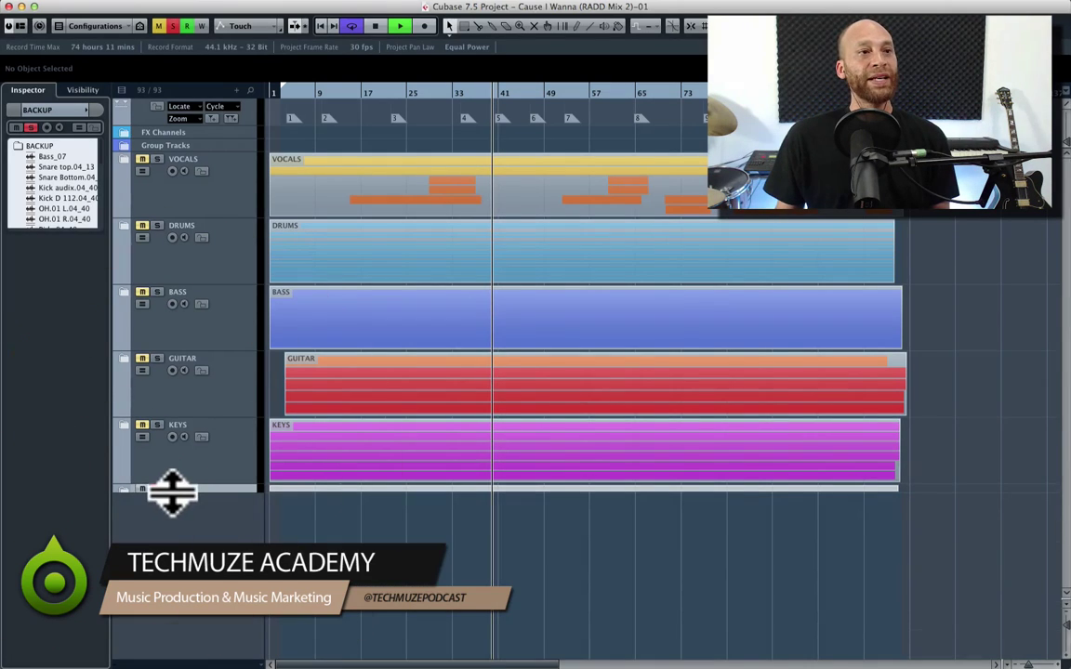
{"action": "key", "text": "space"}
{"action": "left_click", "coordinate": [157, 489]}
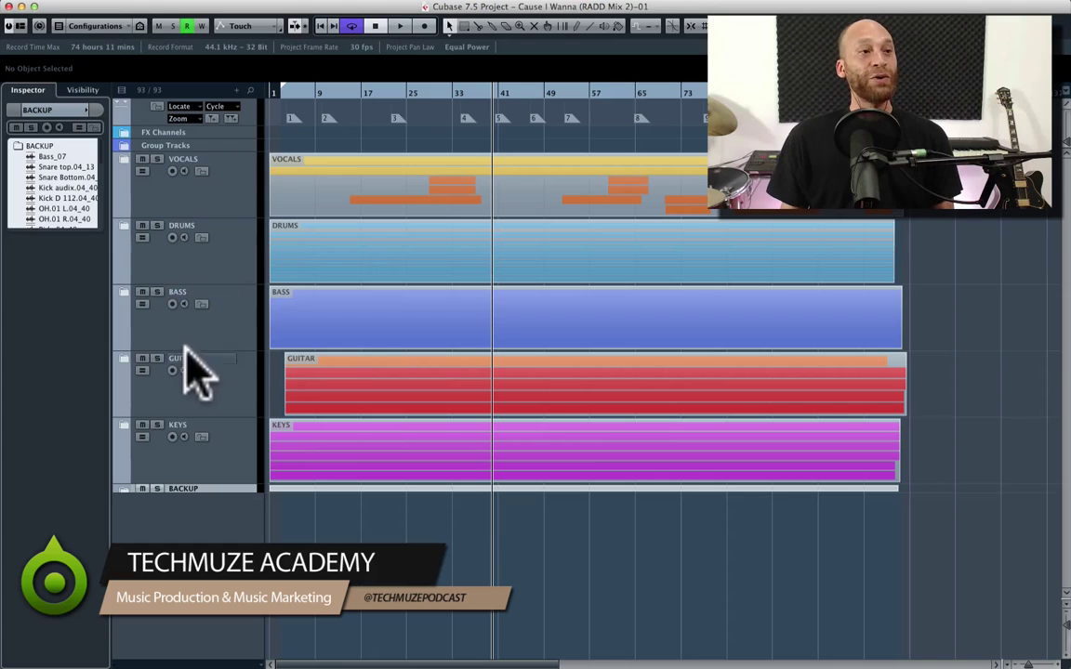
- Expand the KEYS and BACKUP folders to compare the used keyboard tracks with the unused takes, and collapse both
{"action": "left_click", "coordinate": [125, 427]}
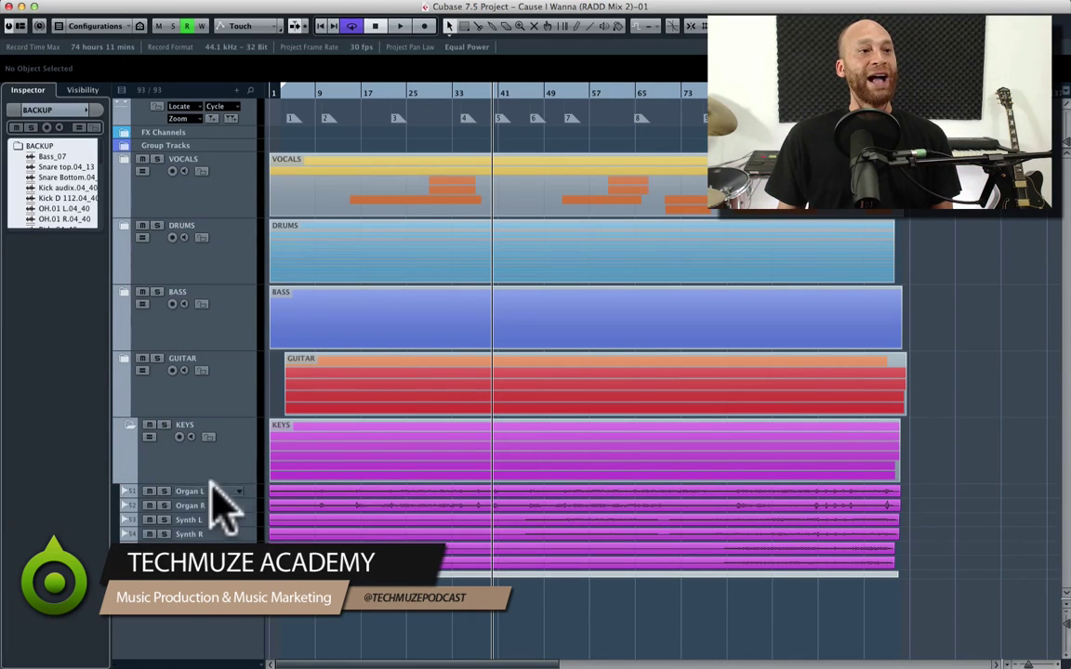
{"action": "left_click", "coordinate": [130, 558]}
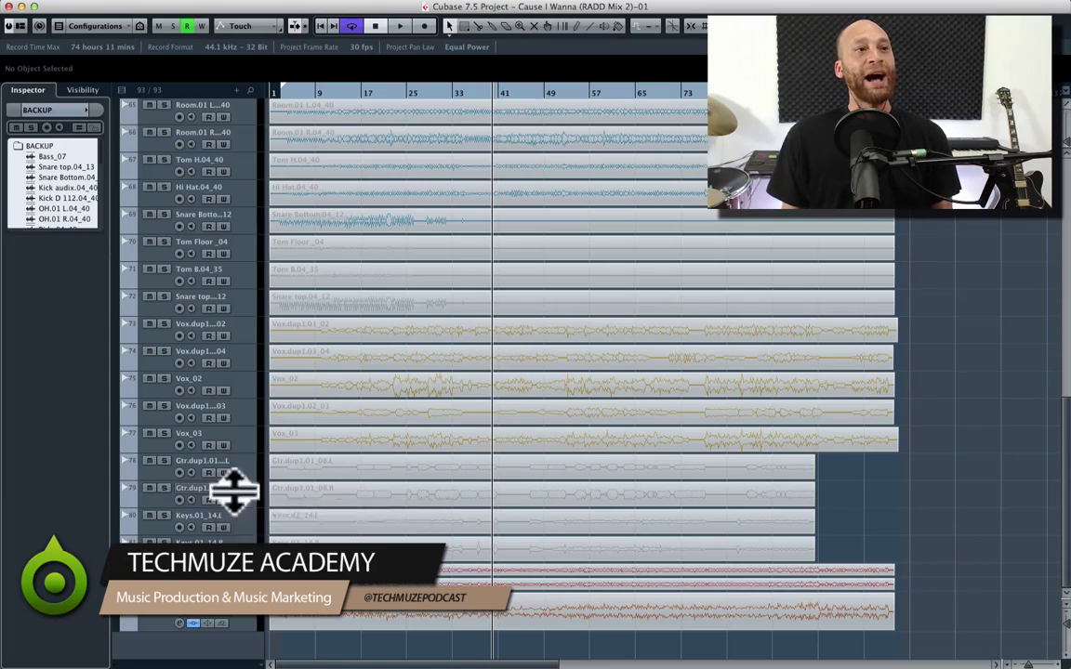
{"action": "scroll", "coordinate": [229, 498], "scroll_direction": "up", "scroll_amount": 10}
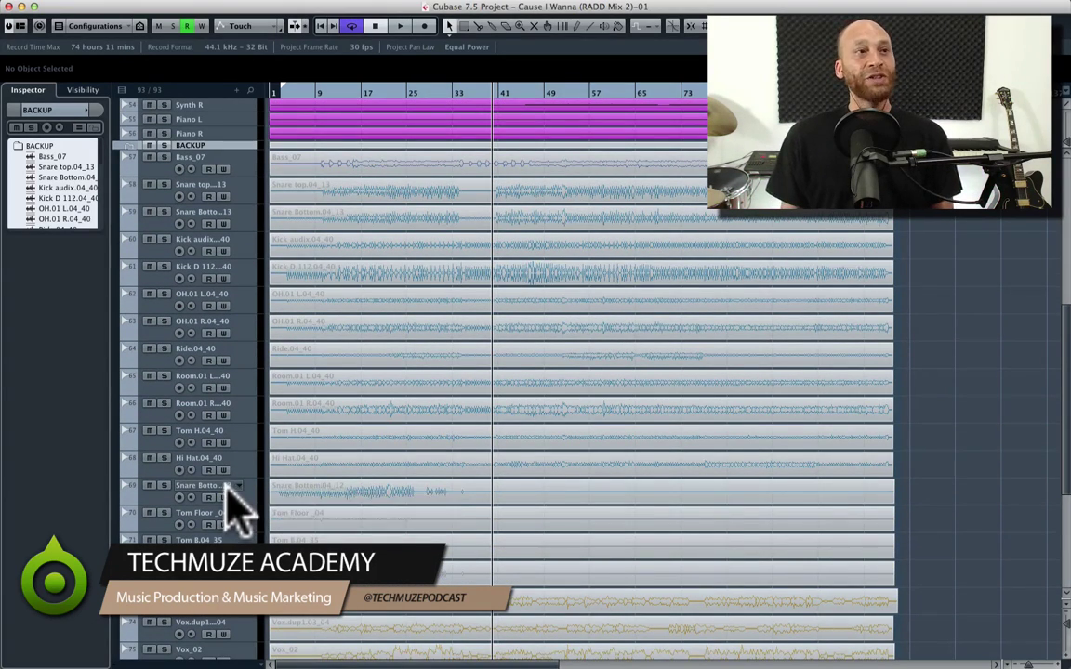
{"action": "scroll", "coordinate": [231, 504], "scroll_direction": "up", "scroll_amount": 10}
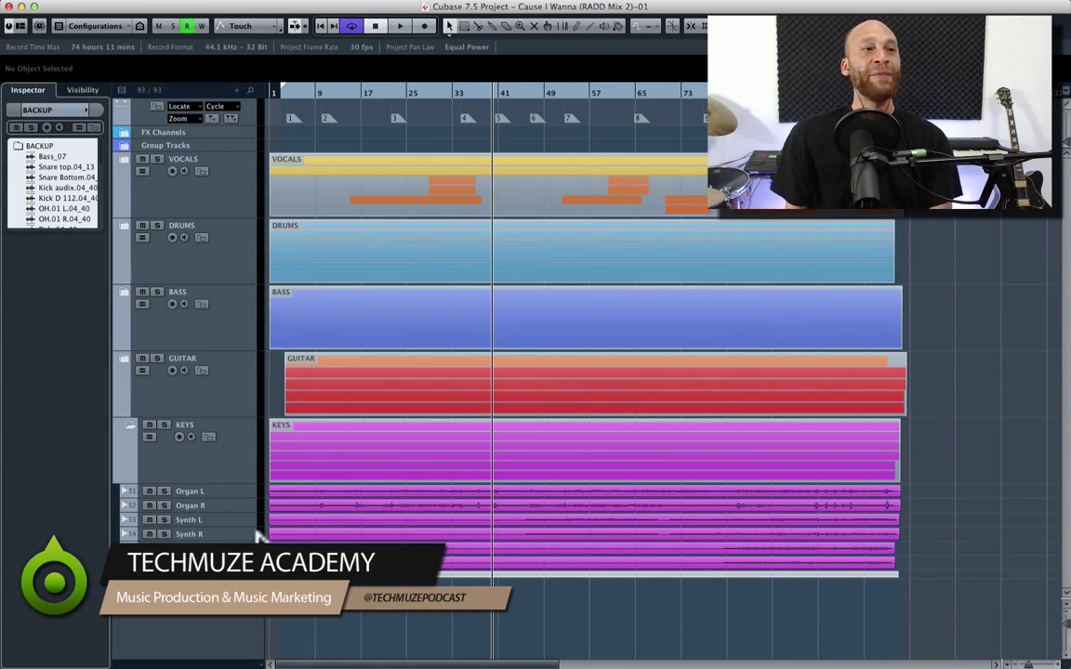
{"action": "left_click", "coordinate": [130, 432]}
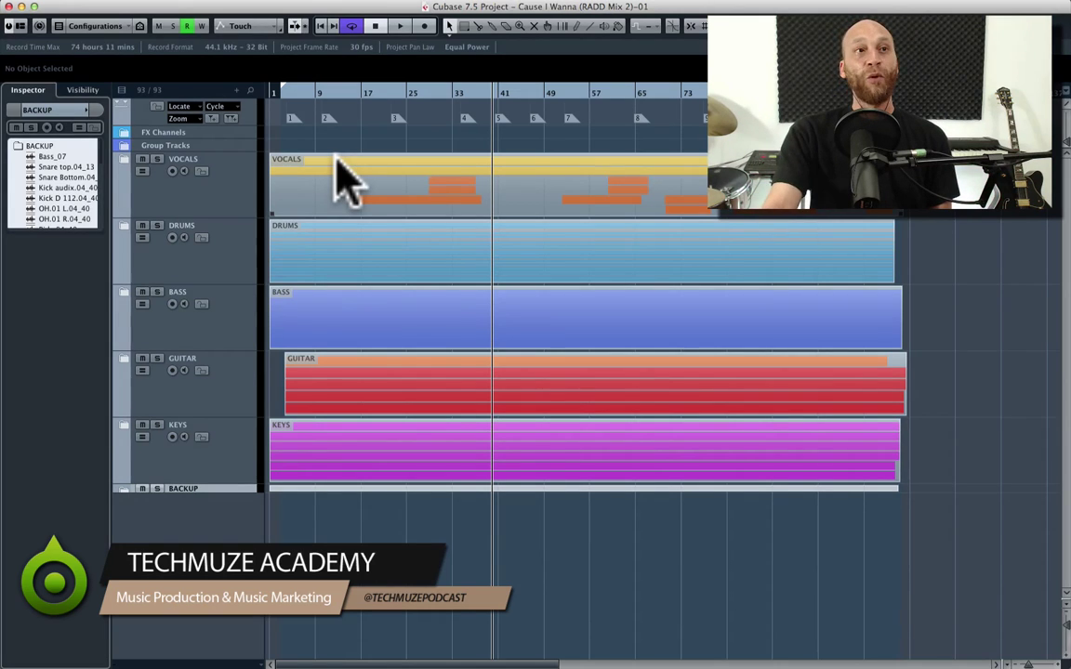
- Locate back to marker 3, start playback, jump ahead to markers 4 and 5 while playing, and stop
{"action": "key", "text": "shift+b"}
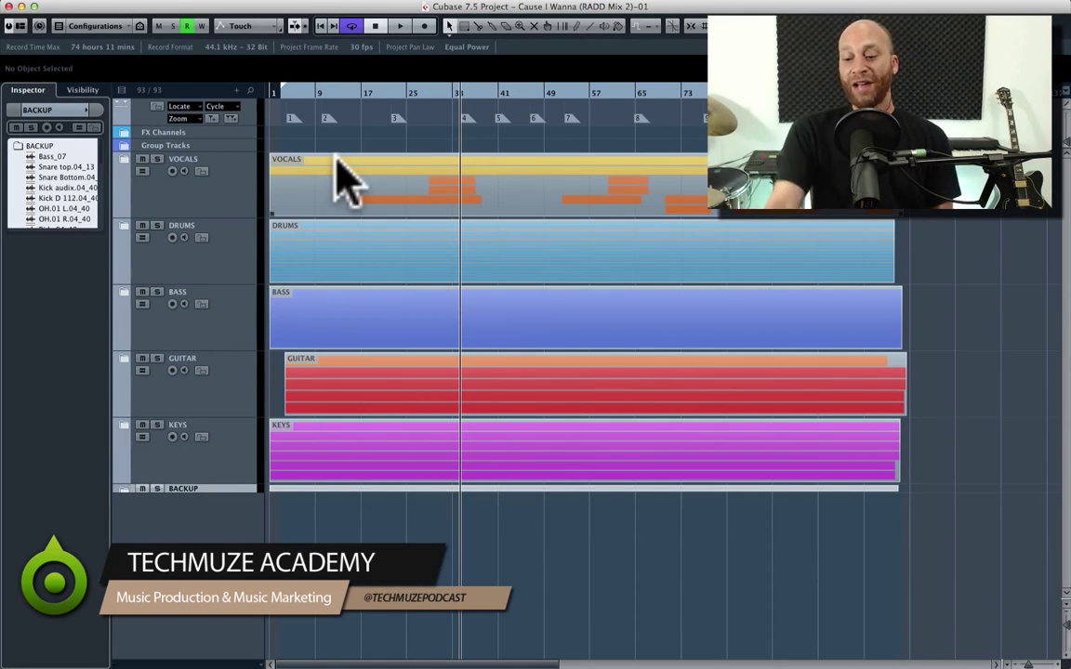
{"action": "key", "text": "shift+b"}
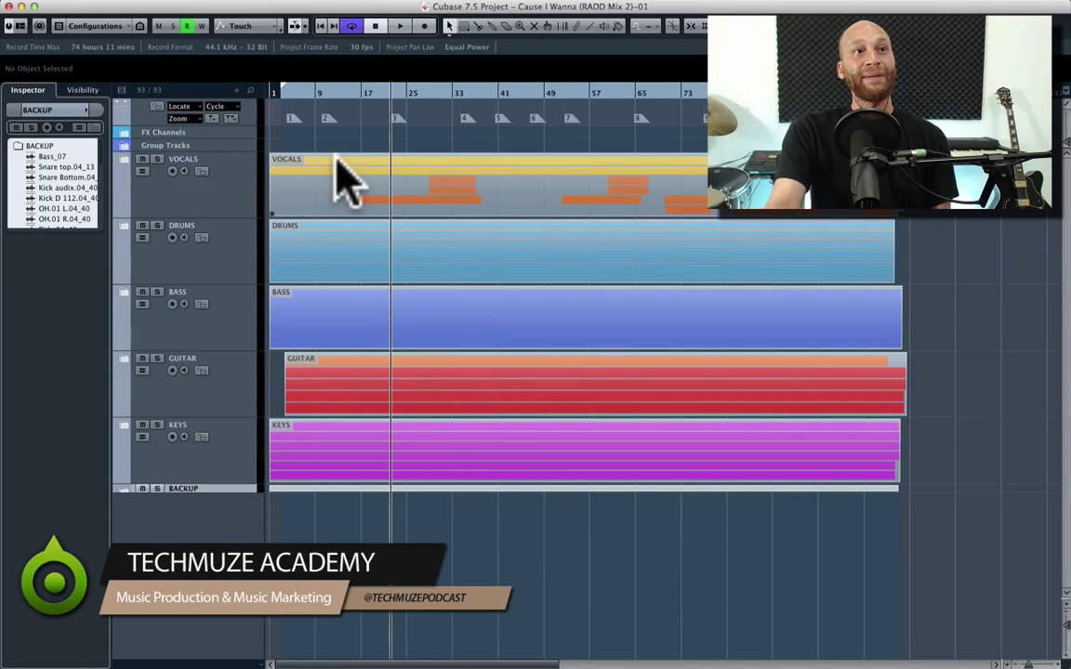
{"action": "key", "text": "space"}
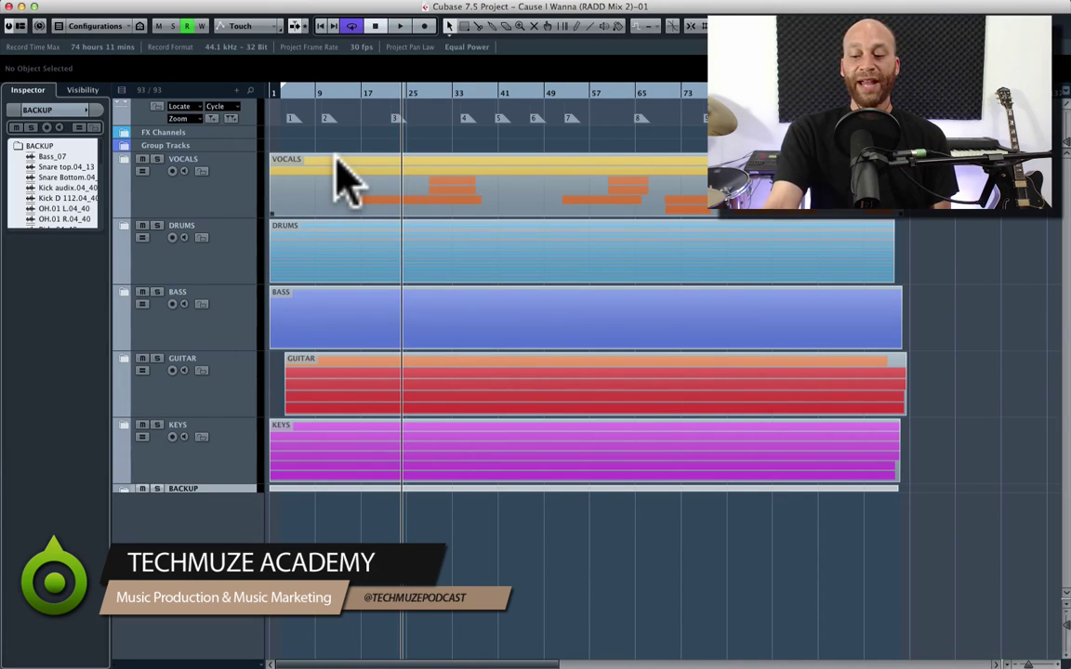
{"action": "key", "text": "shift+n"}
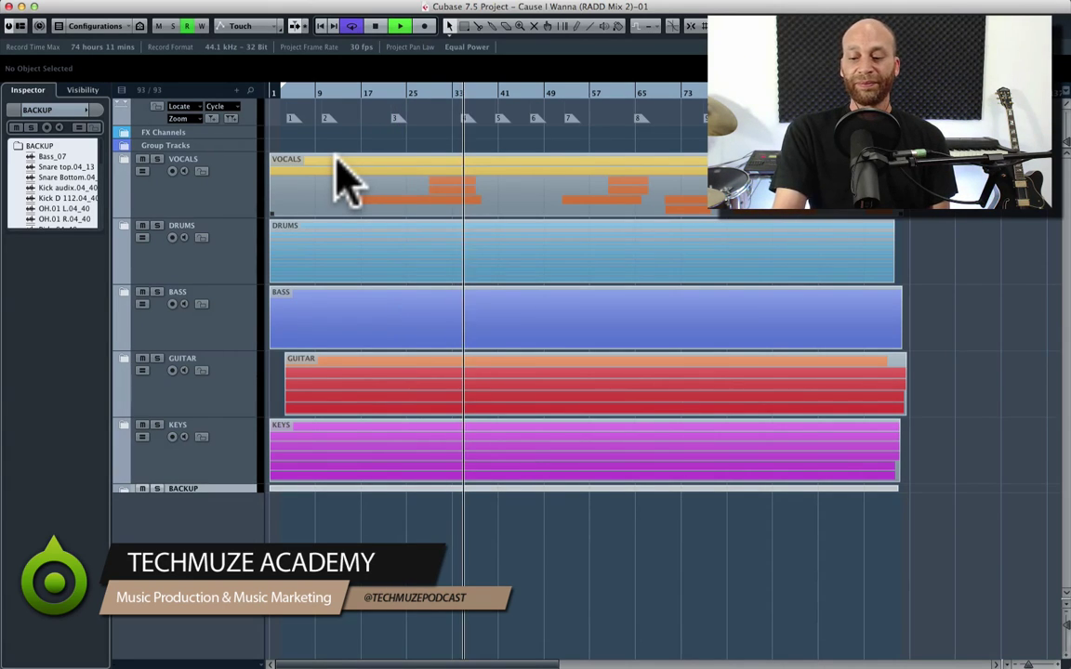
{"action": "key", "text": "shift+n"}
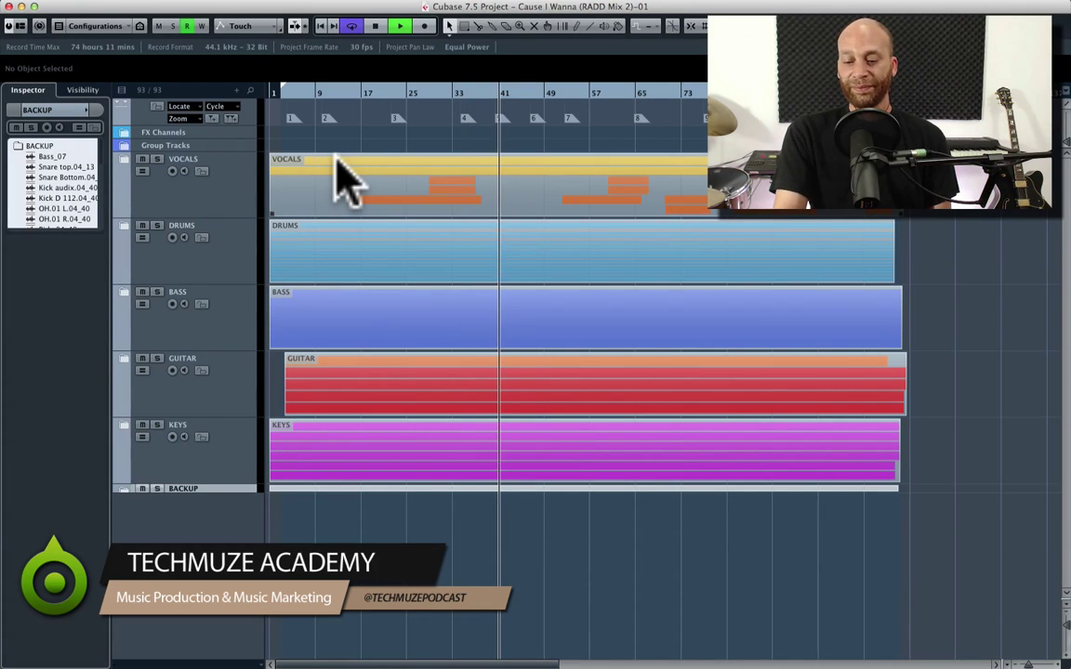
{"action": "key", "text": "space"}
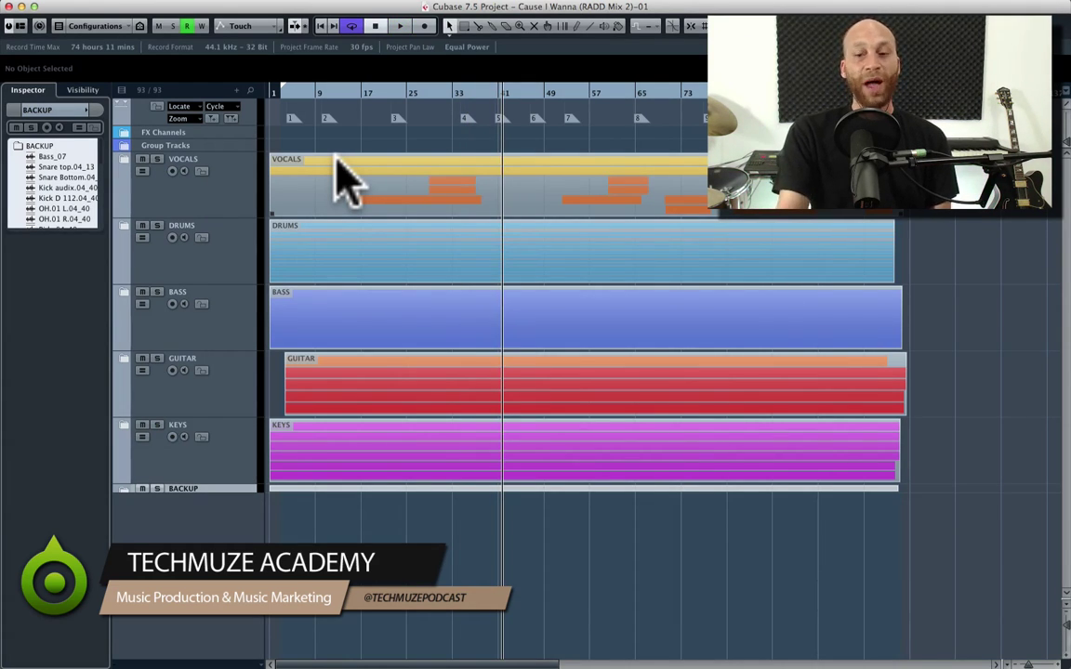
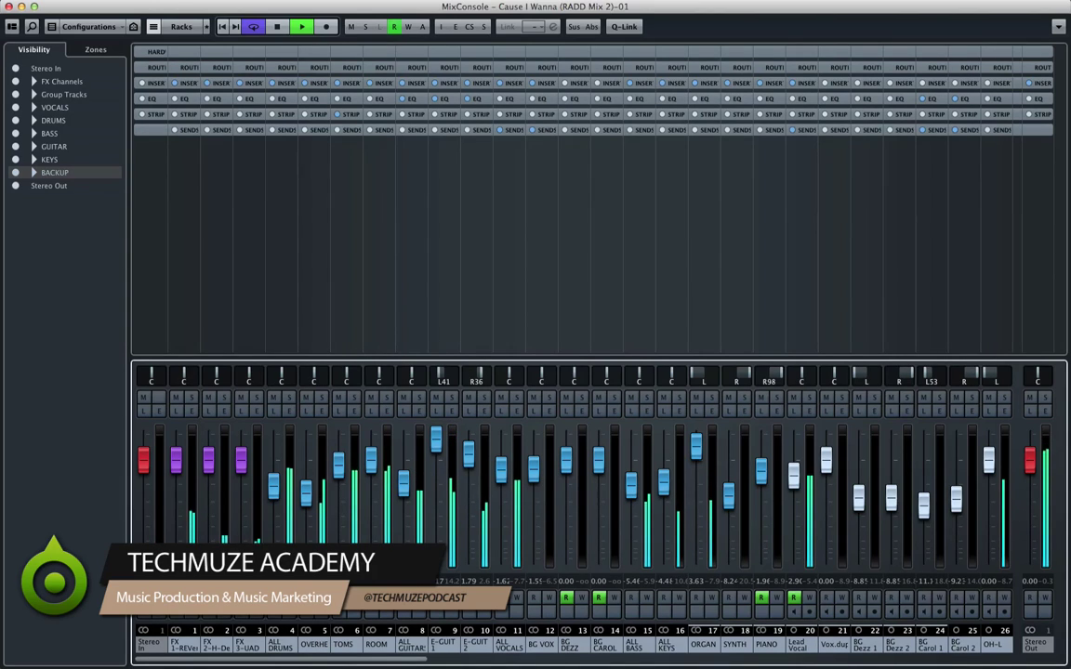
- Examine the MixConsole channels from the background vocals and drums through bass and guitars to Piano R during playback
{"action": "left_click", "coordinate": [854, 658]}
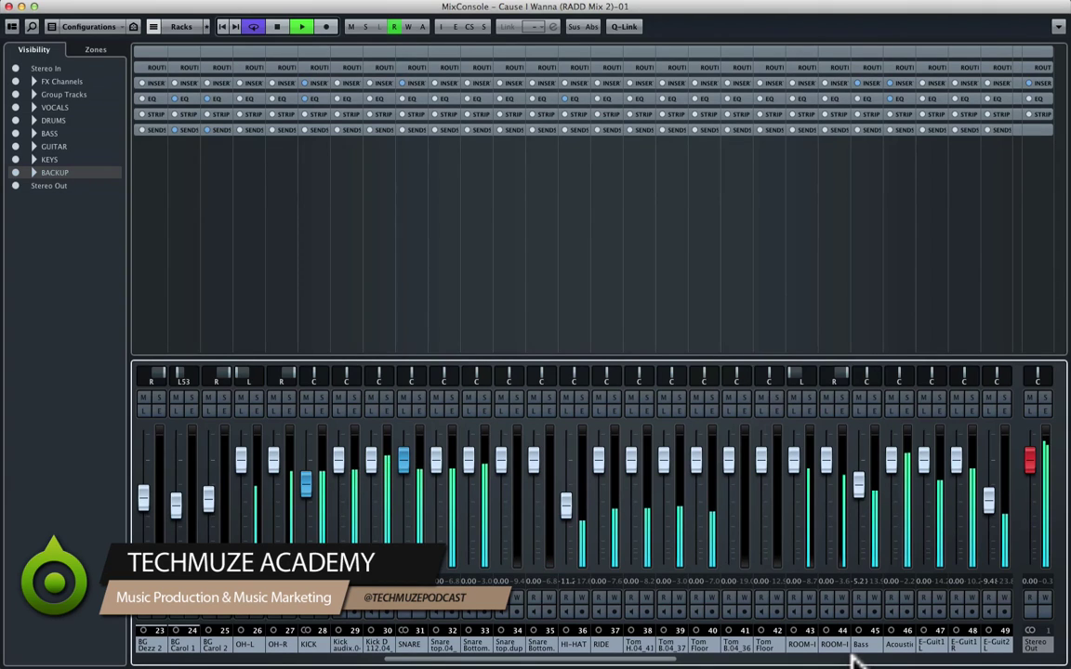
{"action": "left_click", "coordinate": [854, 660]}
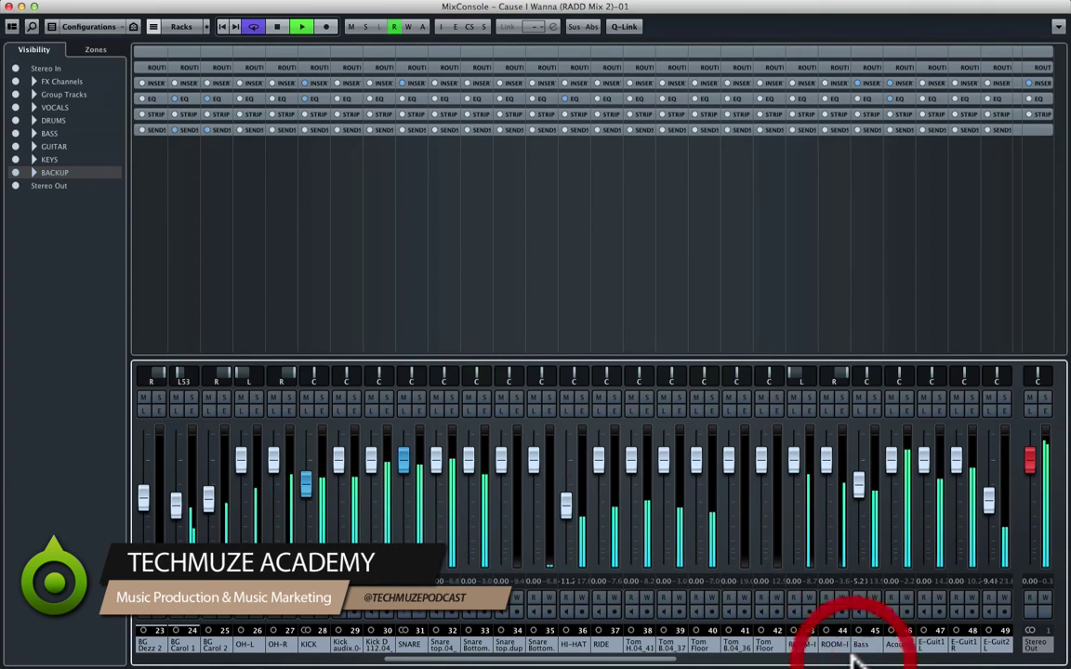
{"action": "left_click", "coordinate": [662, 661]}
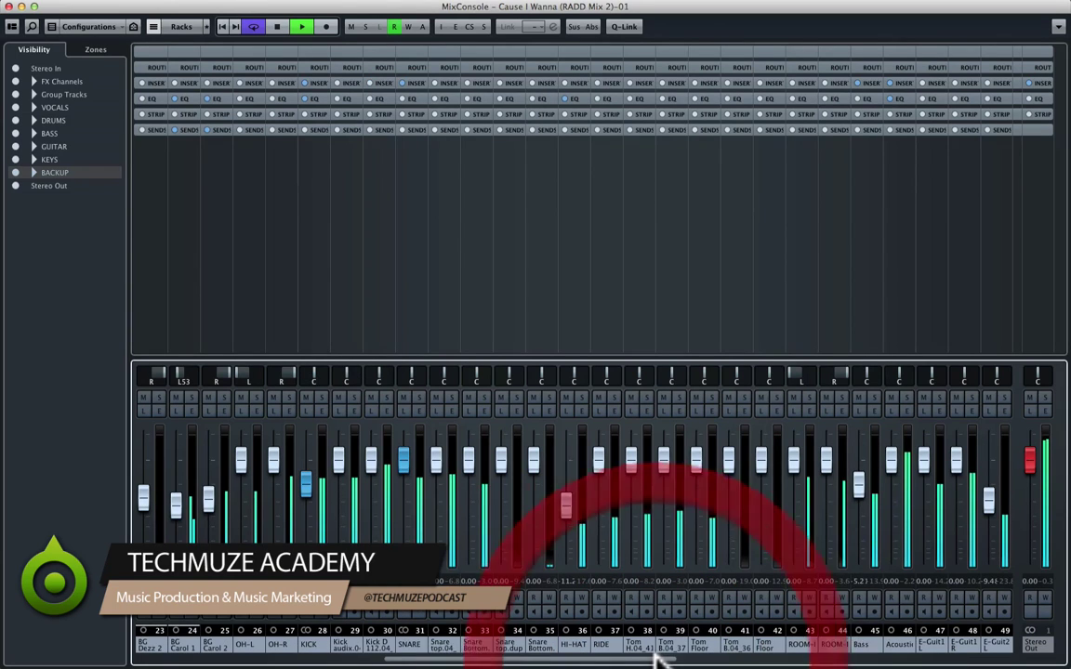
{"action": "left_click_drag", "start_coordinate": [662, 660], "coordinate": [737, 662]}
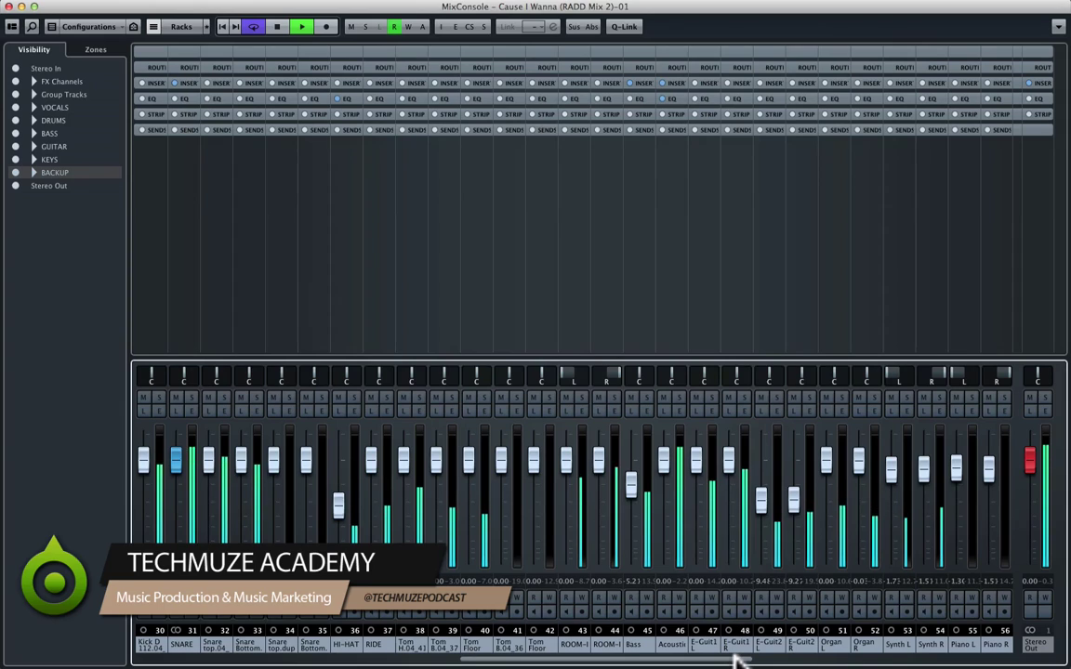